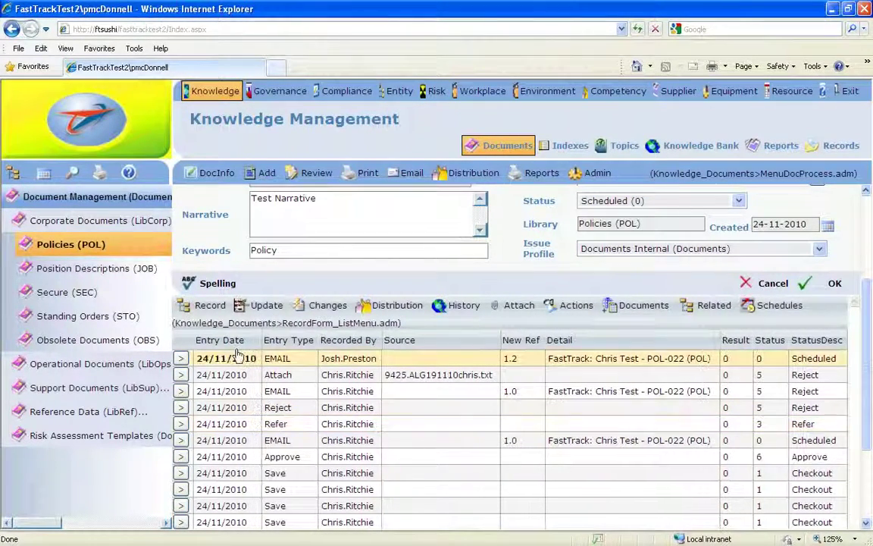
# Step: Review the history entries and header details of policy document POL-022, and list its attached files
pyautogui.moveTo(869, 376); pyautogui.dragTo(869, 430)
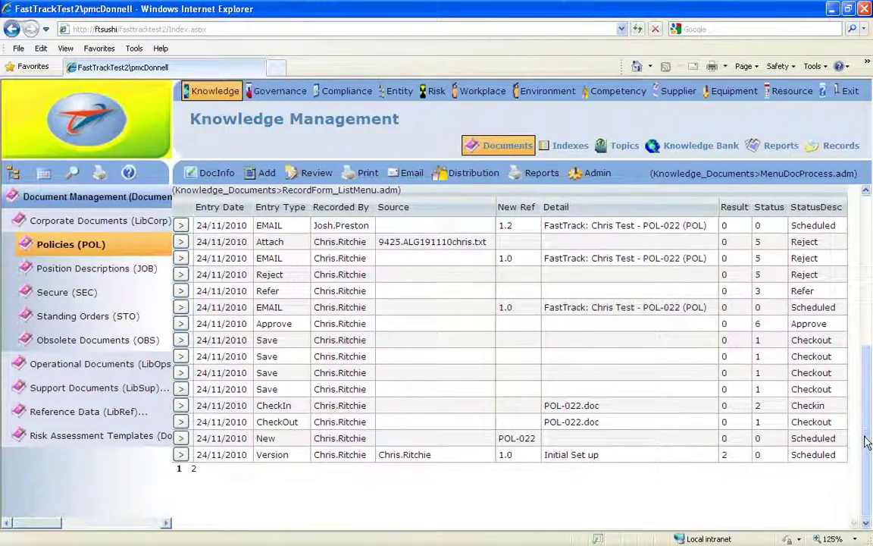
pyautogui.moveTo(862, 447); pyautogui.dragTo(866, 387)
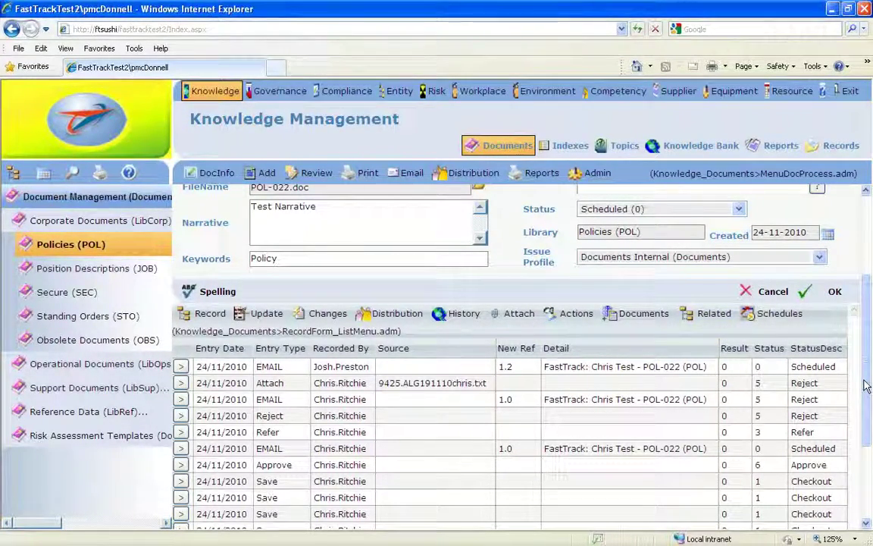
pyautogui.moveTo(866, 386); pyautogui.dragTo(867, 326)
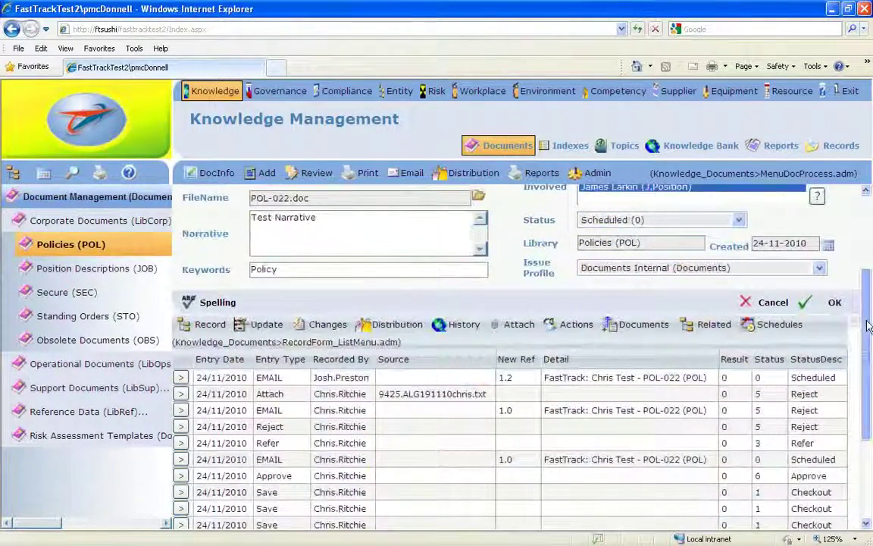
pyautogui.moveTo(868, 325); pyautogui.dragTo(867, 220)
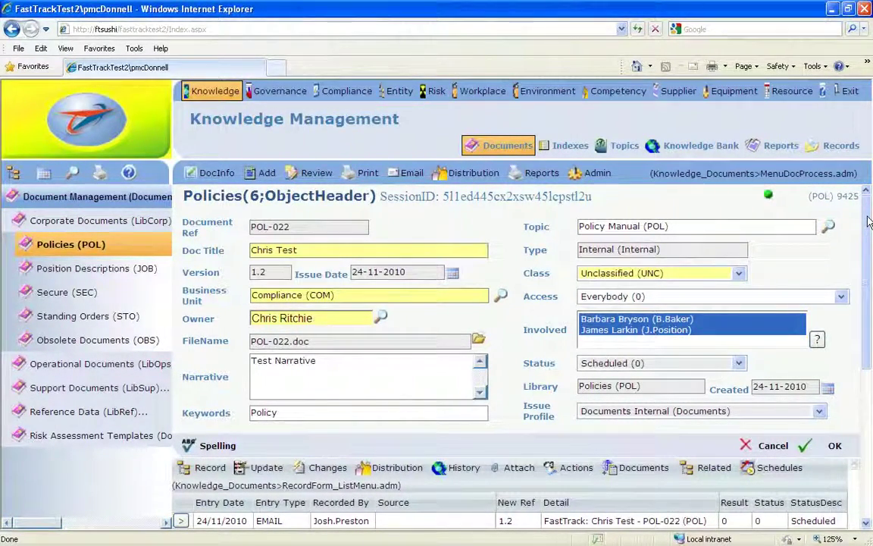
pyautogui.moveTo(869, 220); pyautogui.dragTo(862, 331)
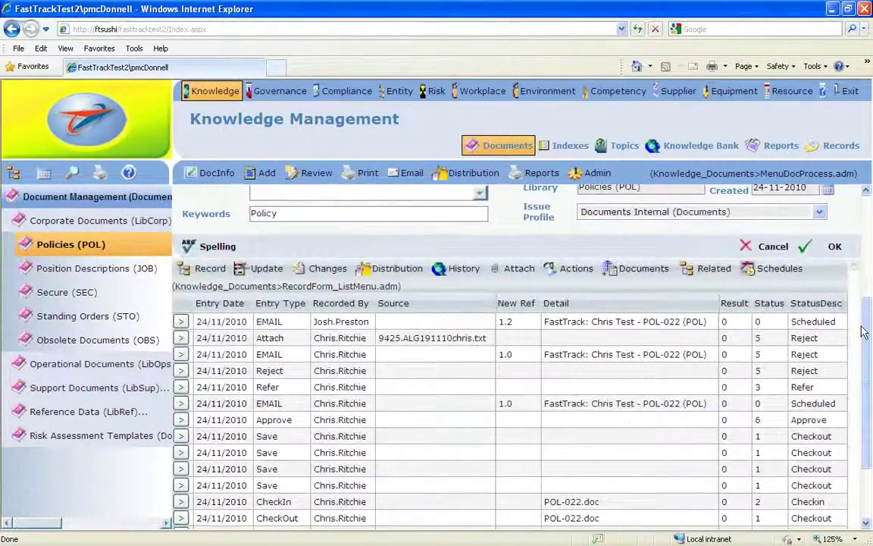
pyautogui.click(496, 274)
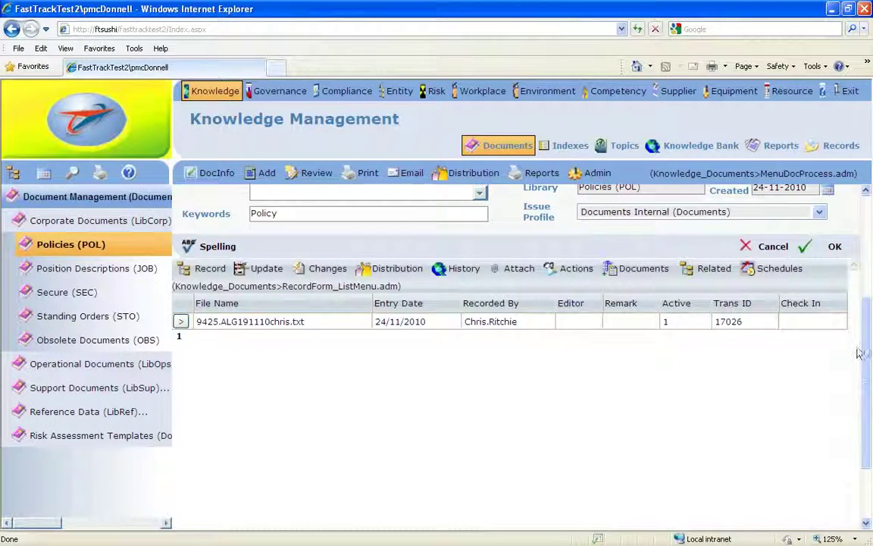
pyautogui.scroll(3, 866, 317)
pyautogui.scroll(-1, 866, 316)
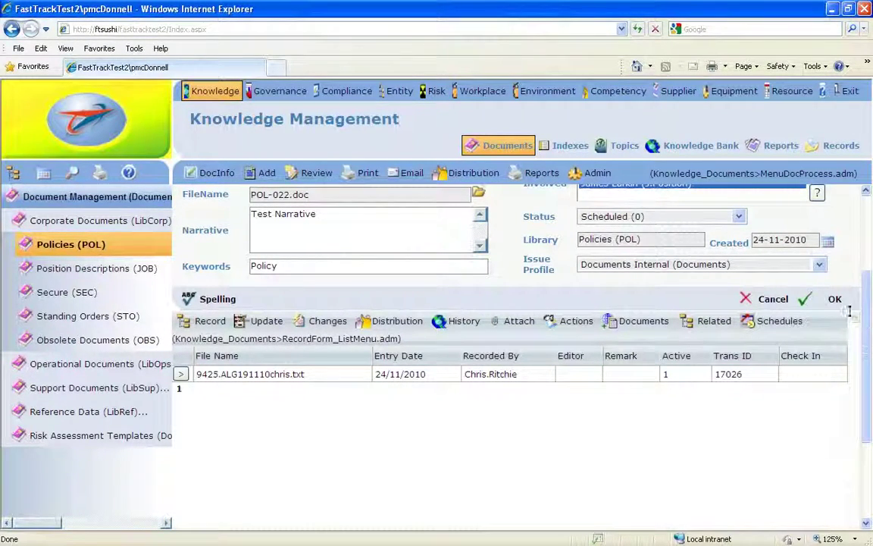
# Step: Create a new attachment entry for POL-022 and upload the checkout file as 9425.Agen-00100.doc
pyautogui.moveTo(646, 328)
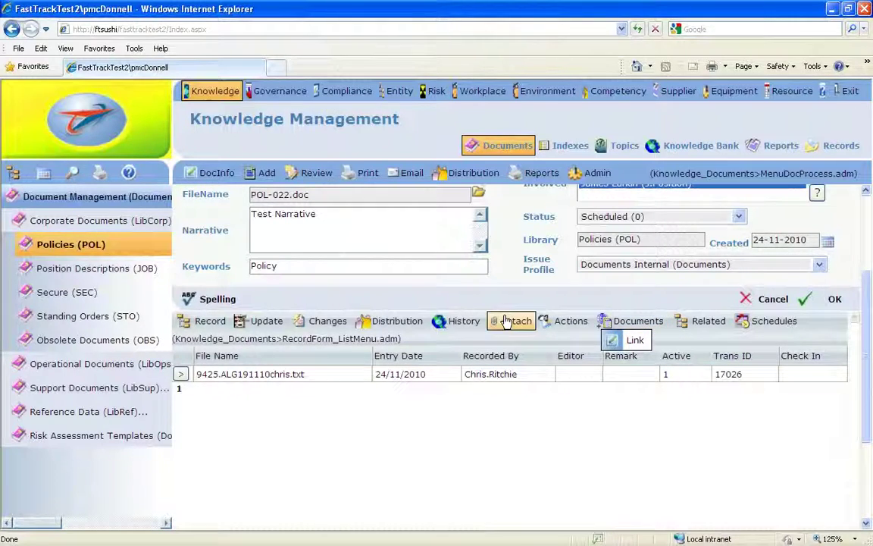
pyautogui.moveTo(509, 320)
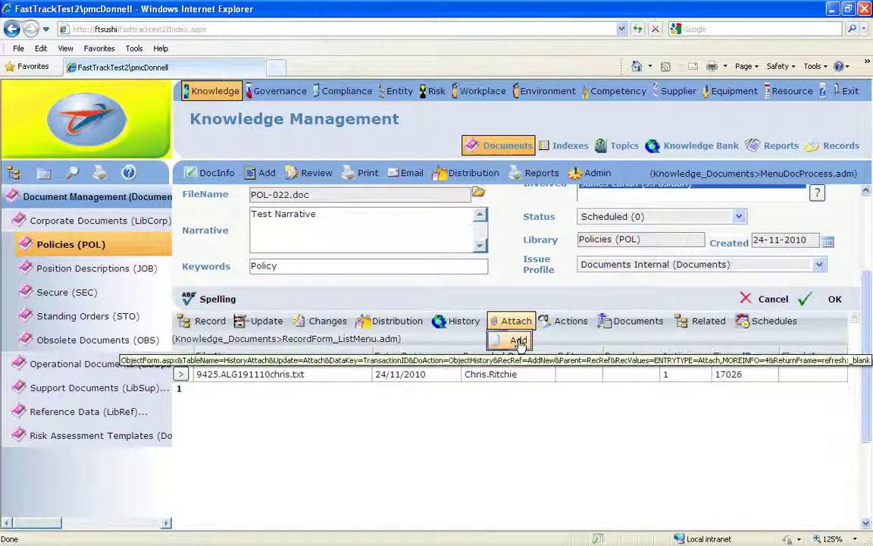
pyautogui.click(518, 343)
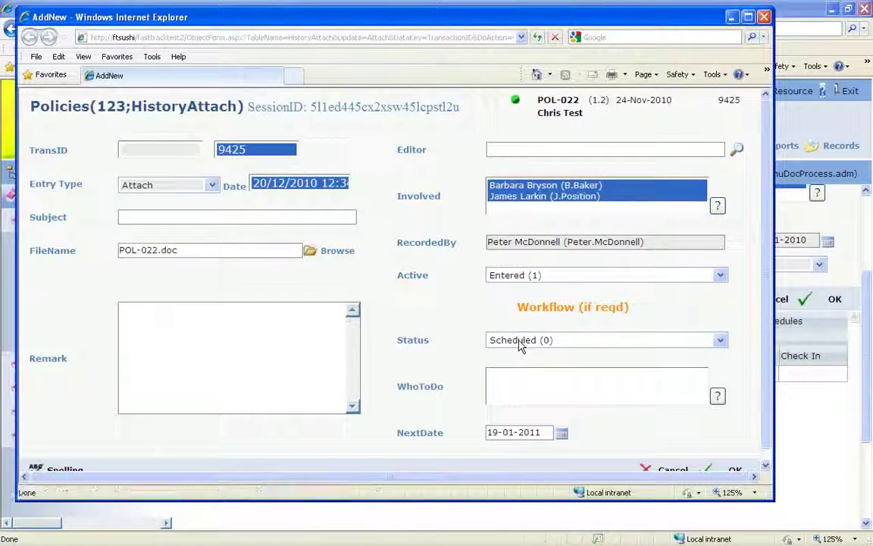
pyautogui.click(330, 252)
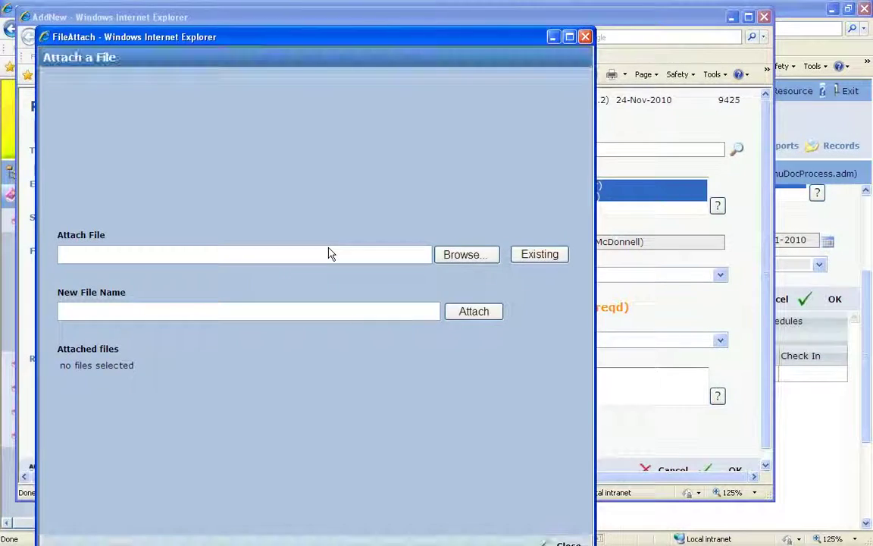
pyautogui.click(484, 255)
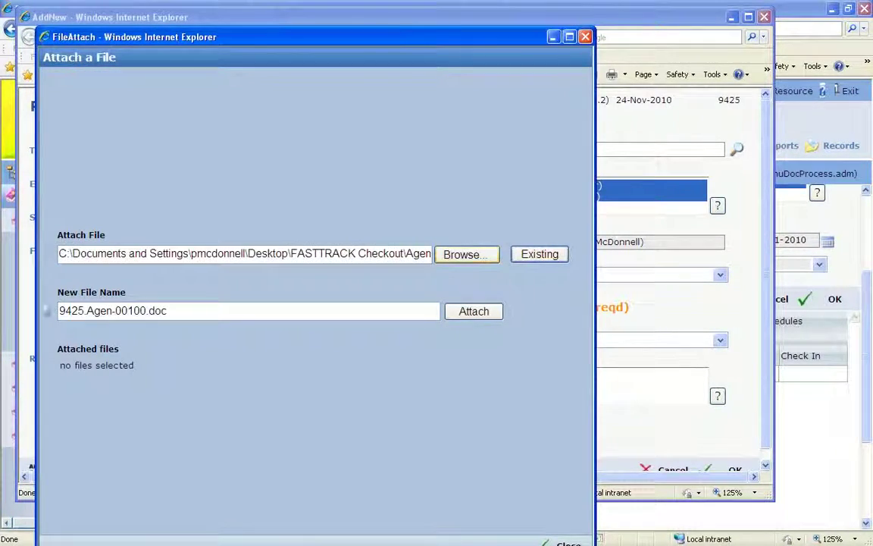
pyautogui.click(470, 311)
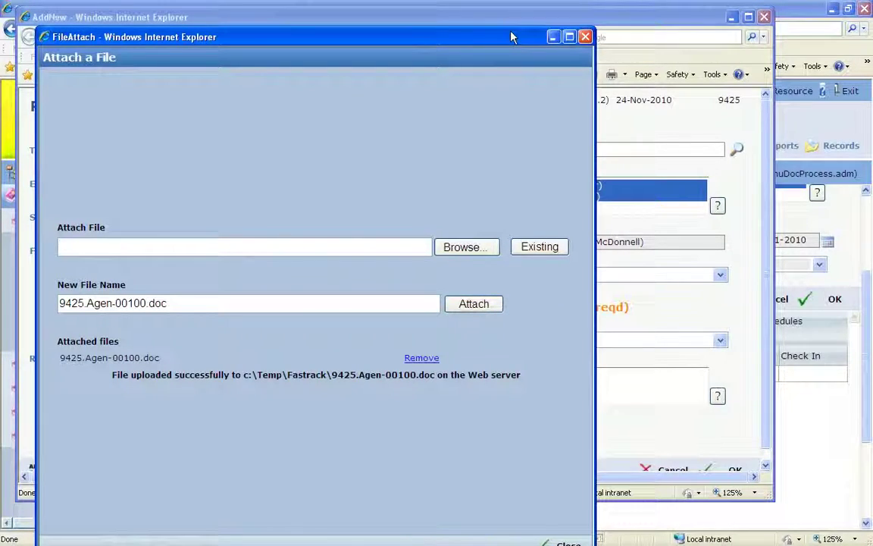
pyautogui.moveTo(511, 36); pyautogui.dragTo(538, 3)
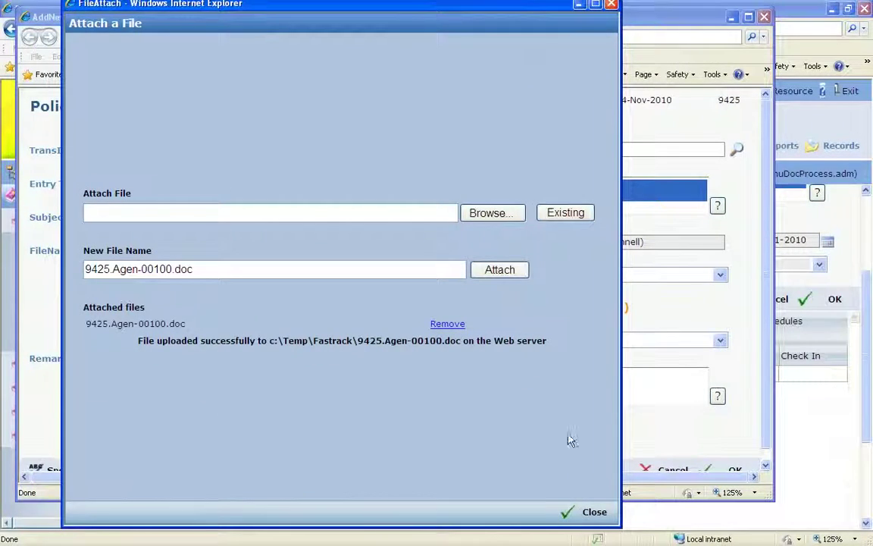
pyautogui.click(593, 512)
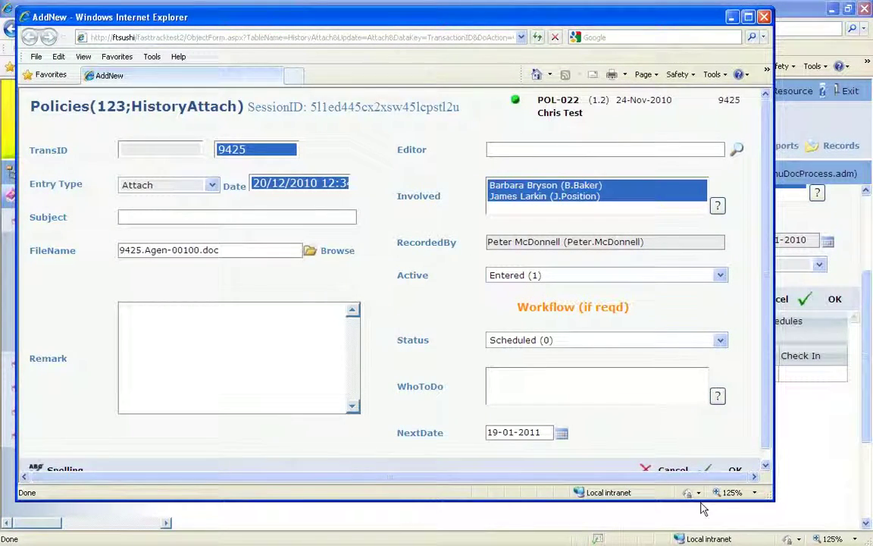
# Step: Save the new attachment entry with its default settings and close the completion page
pyautogui.scroll(-1, 769, 436)
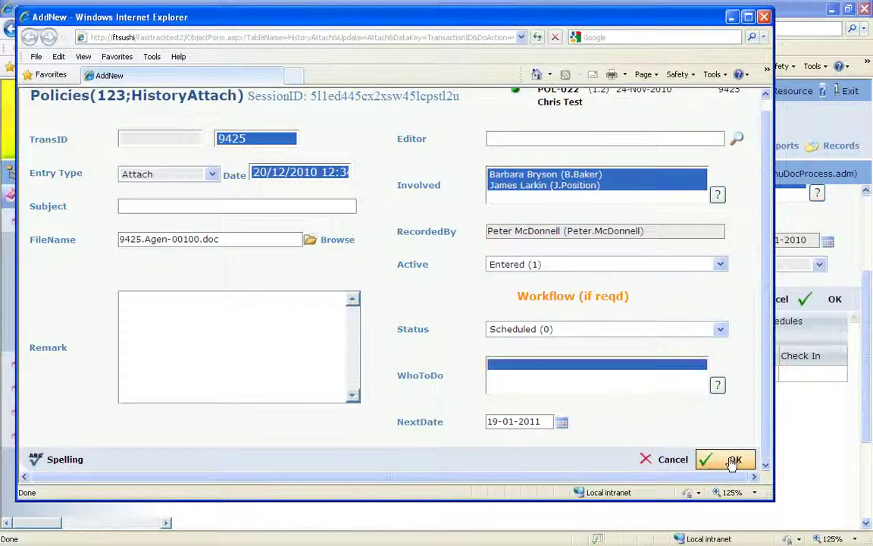
pyautogui.click(730, 460)
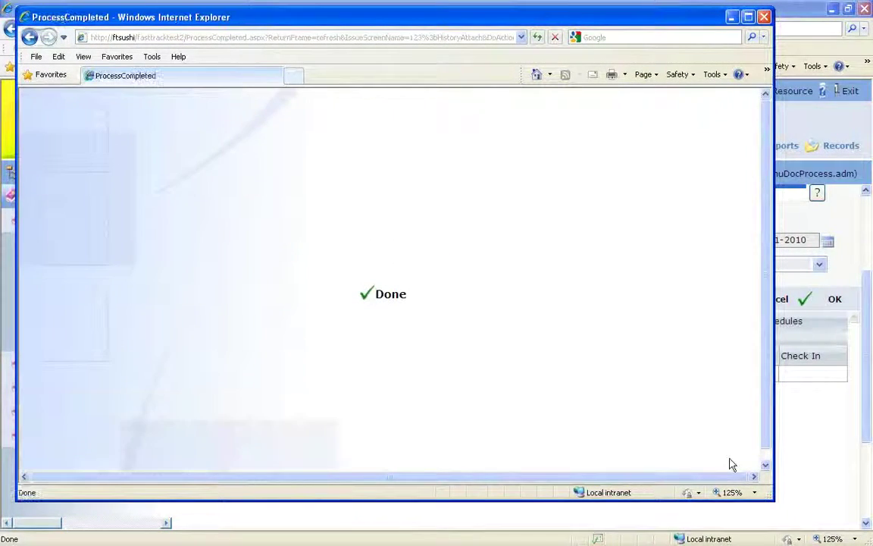
pyautogui.click(388, 296)
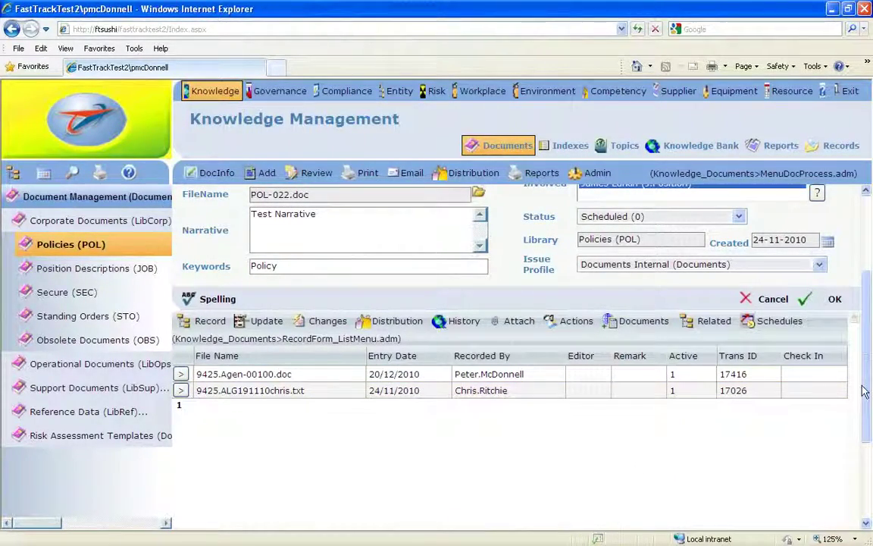
# Step: Open the document link selector for POL-022 and choose Knowledge_Documents_LibCorp_Policies as the issue to pick from
pyautogui.moveTo(864, 406)
pyautogui.mouseDown()
pyautogui.moveTo(865, 319)
pyautogui.moveTo(866, 403)
pyautogui.mouseUp()
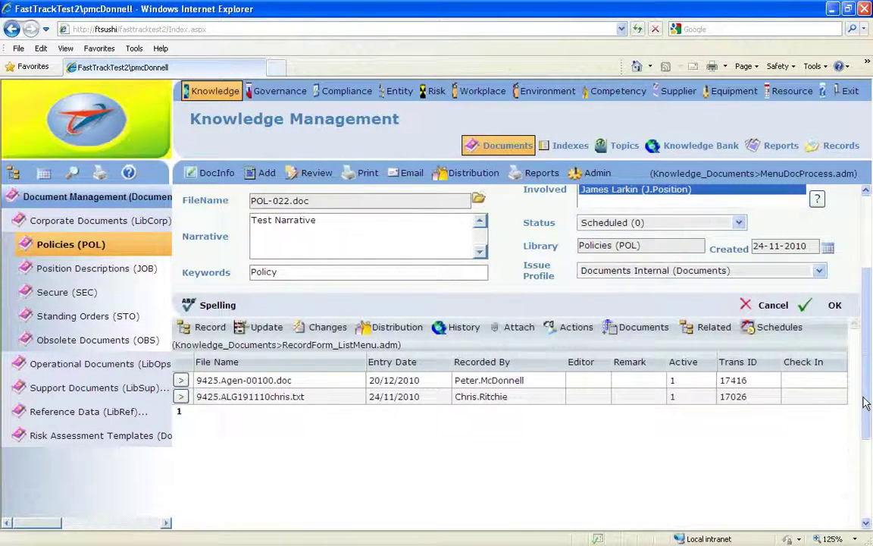
pyautogui.click(640, 326)
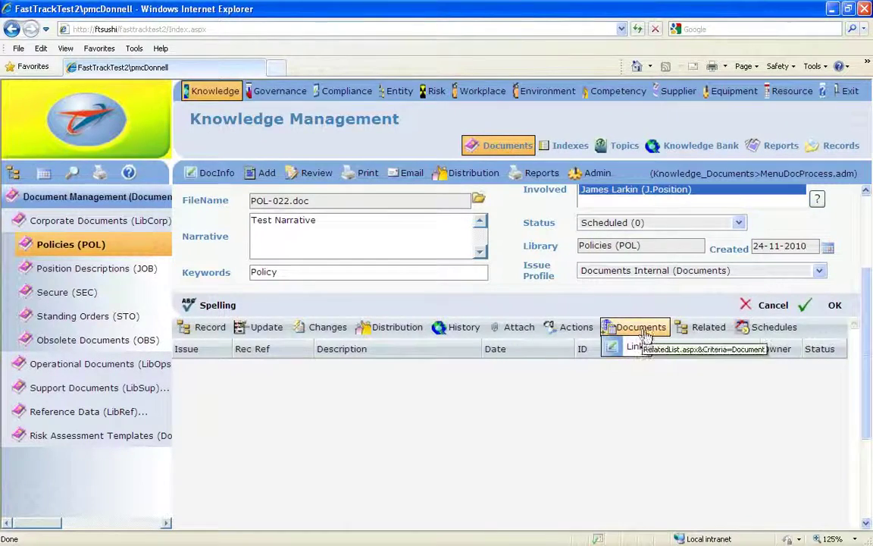
pyautogui.click(631, 347)
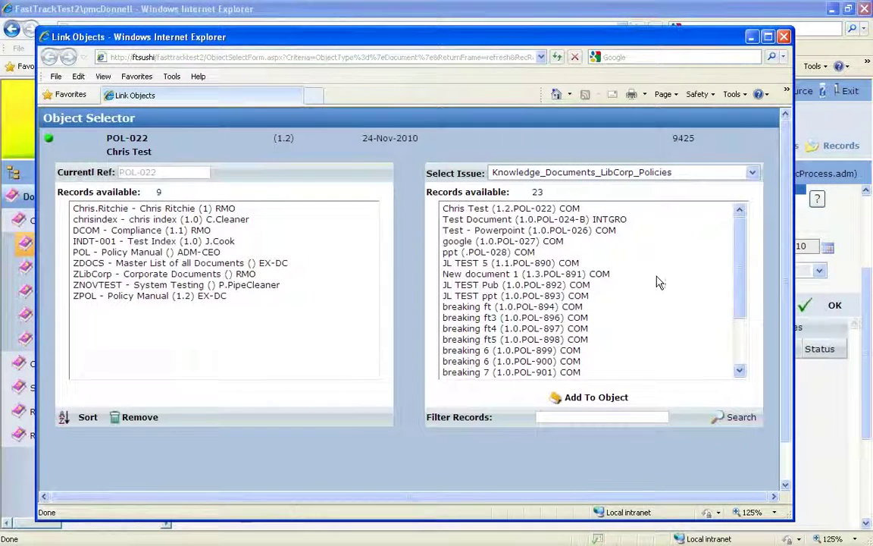
pyautogui.click(752, 173)
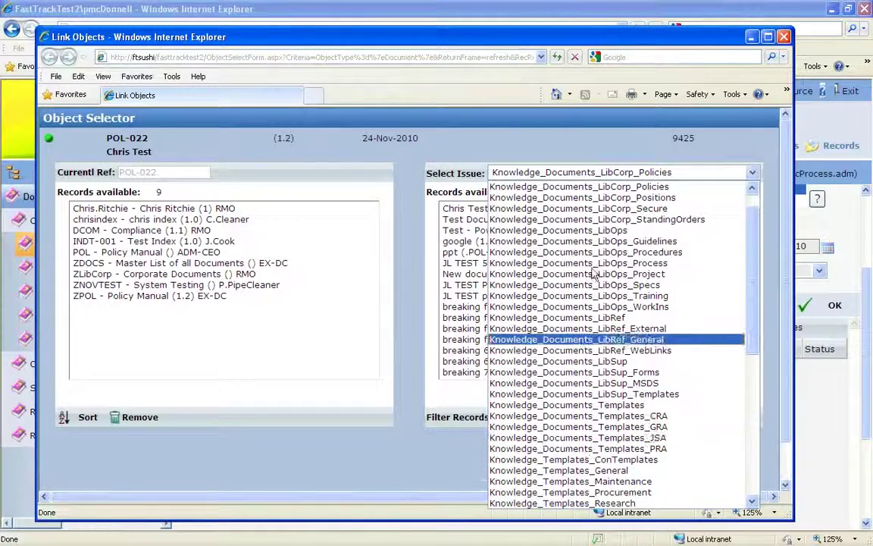
pyautogui.click(553, 187)
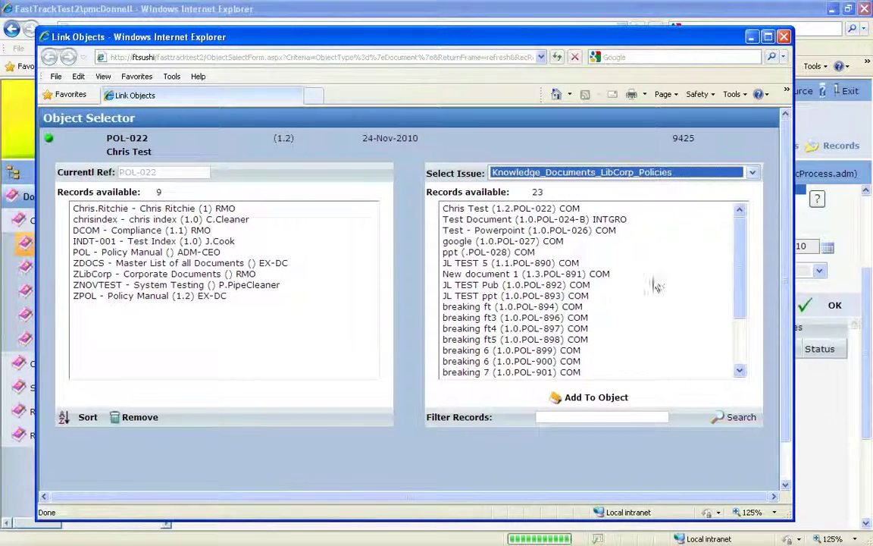
# Step: Link the document breaking ft (1.0.POL-894) to POL-022 and close the link selector
pyautogui.moveTo(741, 247)
pyautogui.mouseDown()
pyautogui.moveTo(740, 266)
pyautogui.moveTo(739, 246)
pyautogui.mouseUp()
pyautogui.click(482, 308)
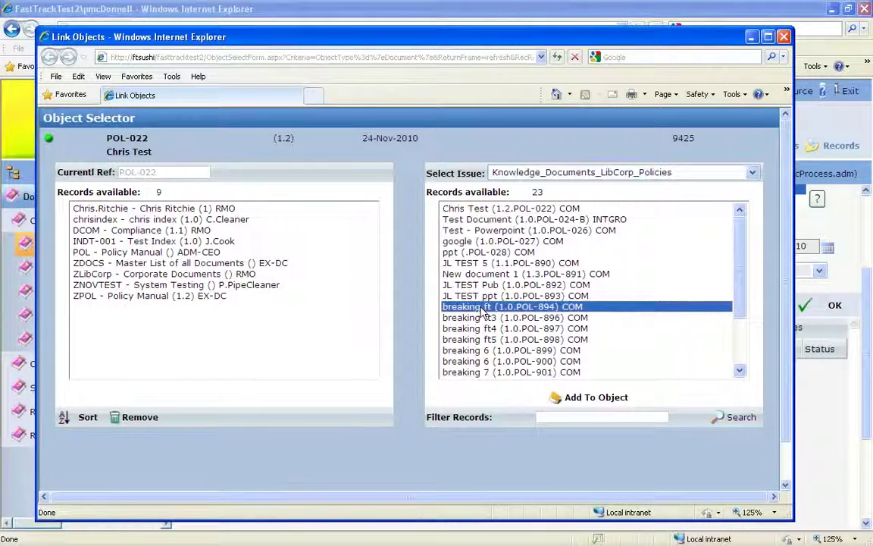
pyautogui.click(586, 399)
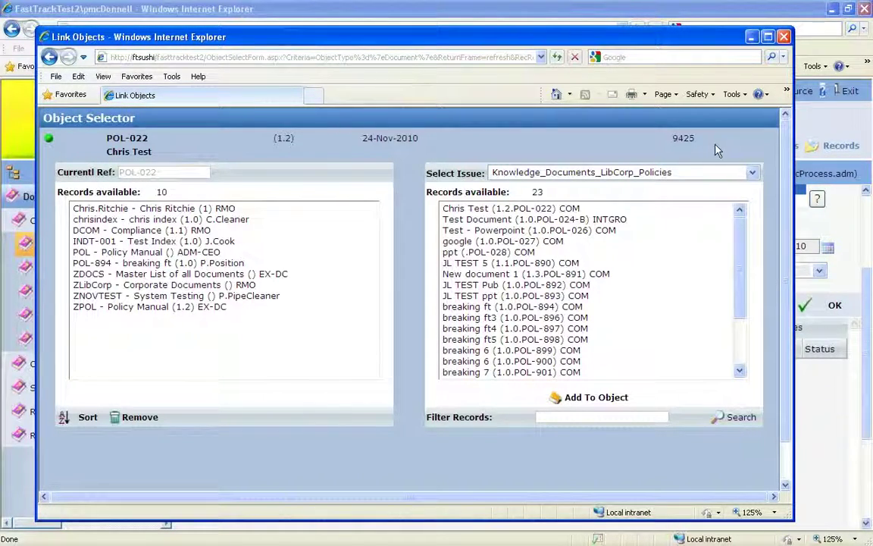
pyautogui.moveTo(678, 40); pyautogui.dragTo(675, 23)
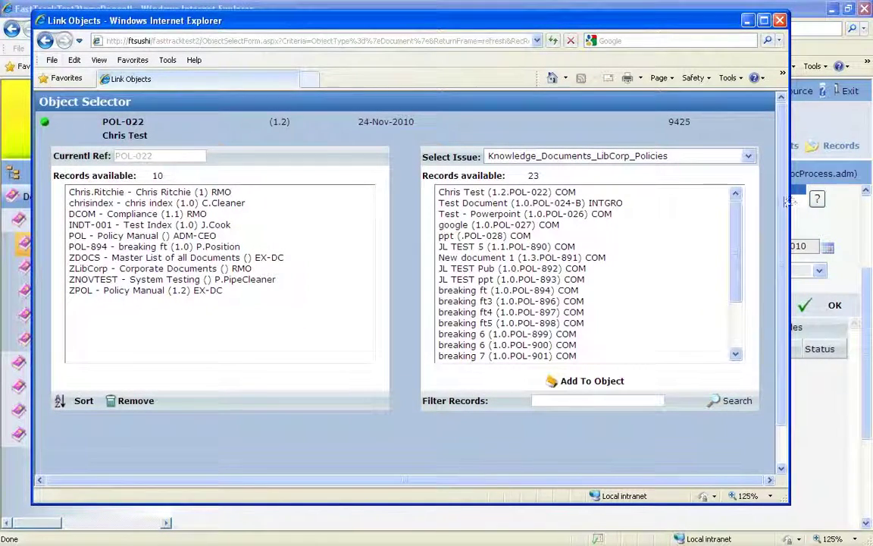
pyautogui.scroll(-1, 769, 461)
pyautogui.click(746, 461)
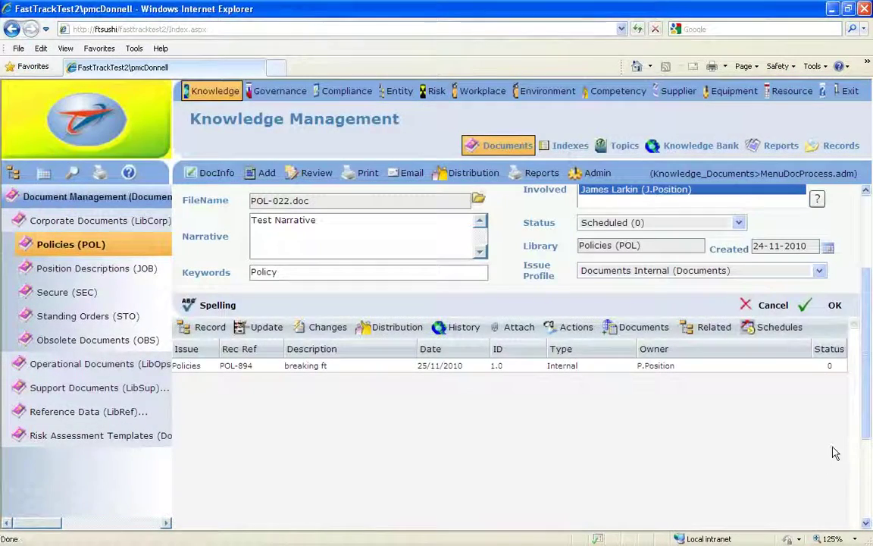
# Step: Display the documents linked to POL-022, followed by its list of attached files
pyautogui.click(625, 334)
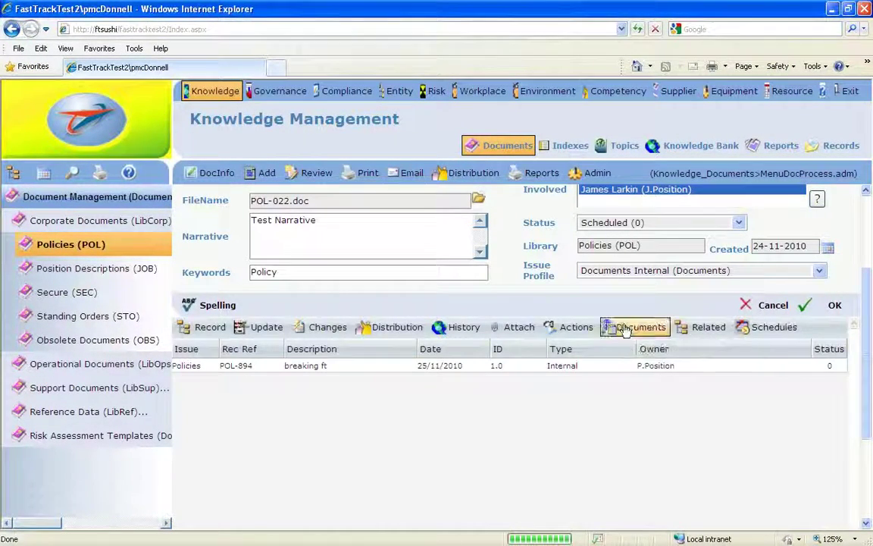
pyautogui.click(506, 330)
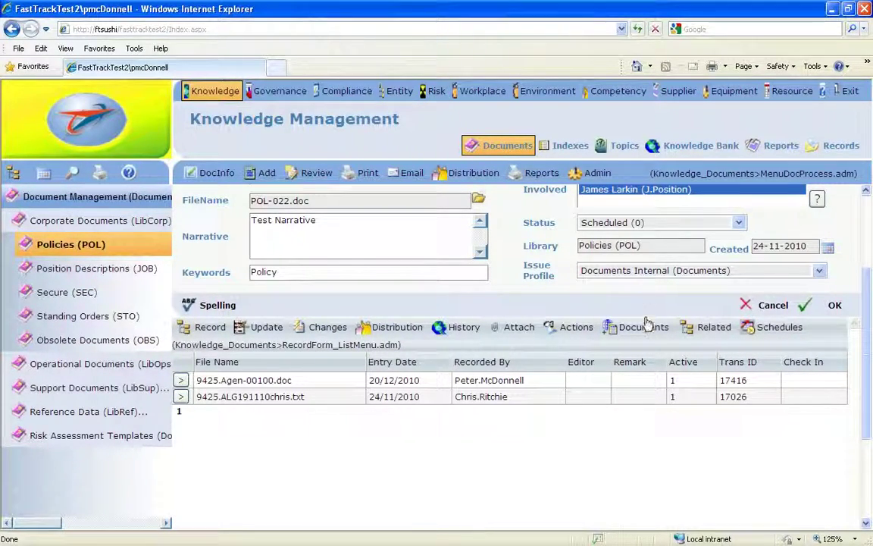
pyautogui.moveTo(660, 326)
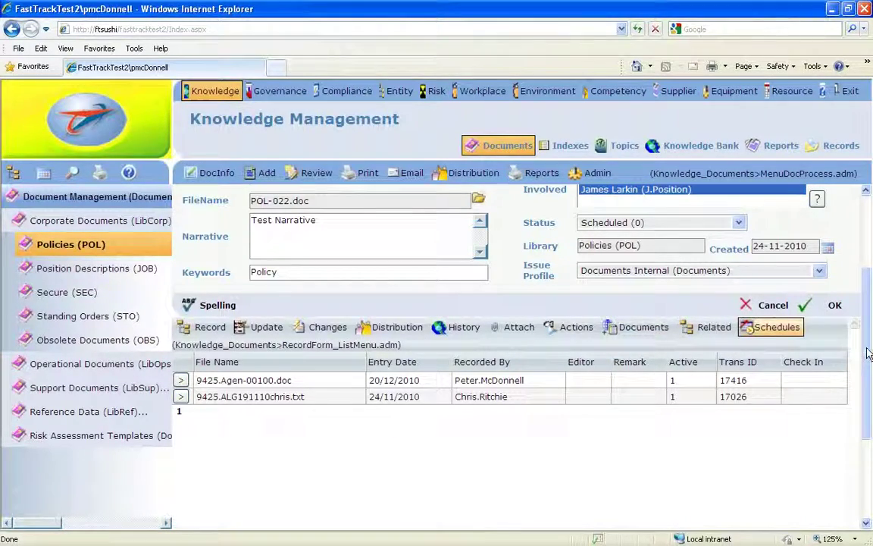
# Step: Show the administration commands for POL-022 and review its attachment list and header details
pyautogui.scroll(3, 868, 281)
pyautogui.moveTo(867, 282); pyautogui.dragTo(868, 232)
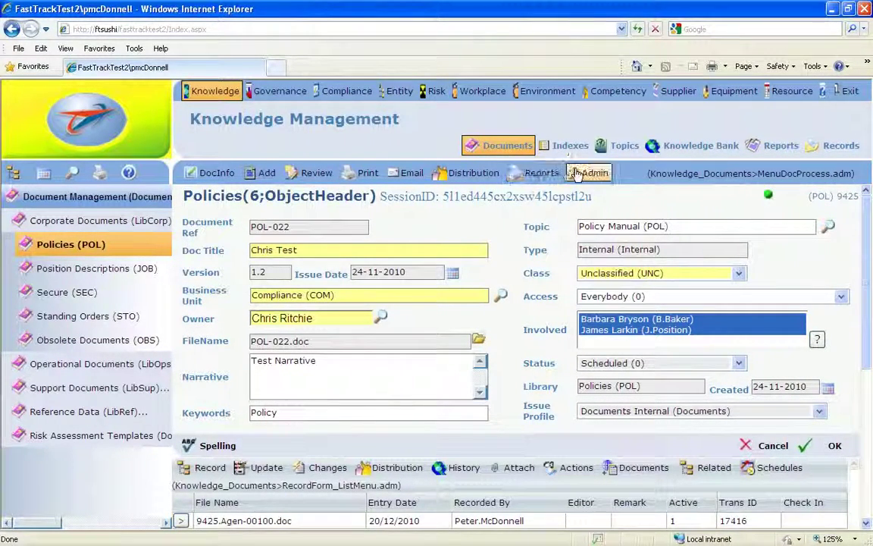
pyautogui.click(597, 173)
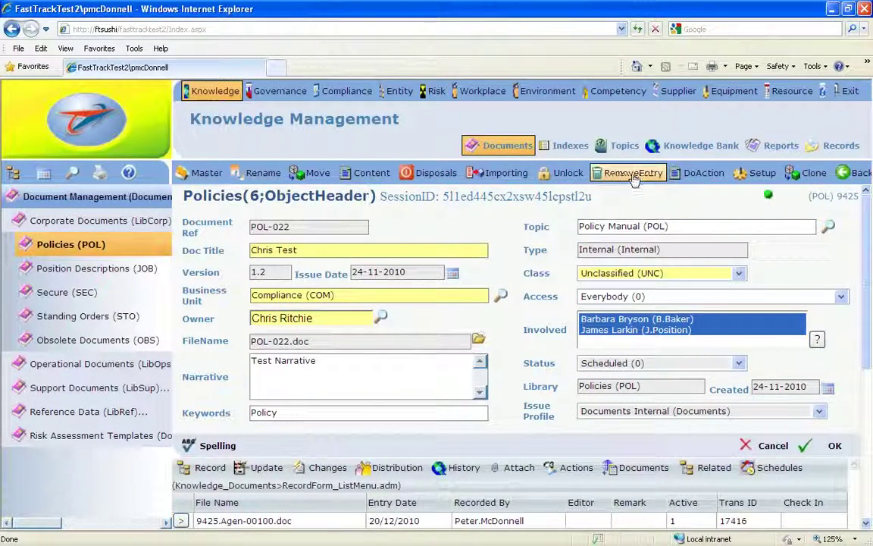
pyautogui.click(705, 173)
pyautogui.moveTo(869, 243); pyautogui.dragTo(869, 350)
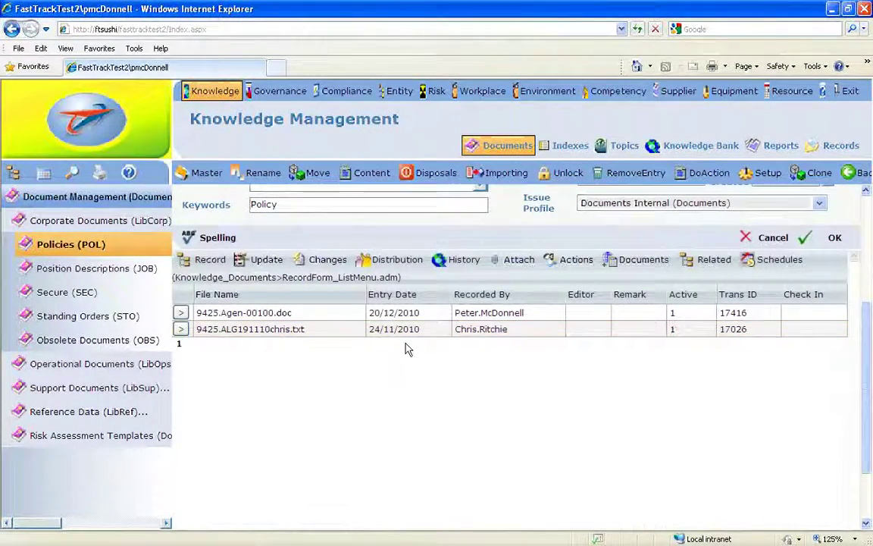
pyautogui.moveTo(866, 394)
pyautogui.mouseDown()
pyautogui.moveTo(866, 288)
pyautogui.moveTo(867, 383)
pyautogui.mouseUp()
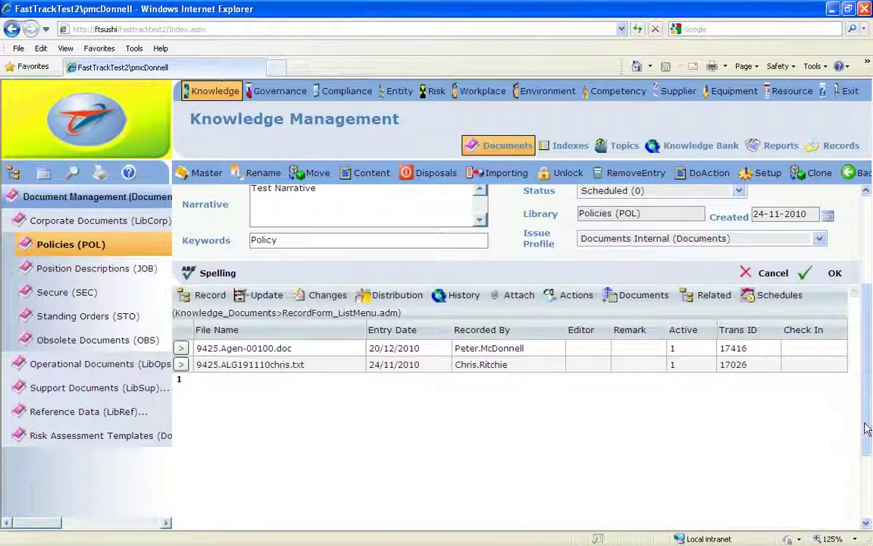
pyautogui.scroll(4, 863, 419)
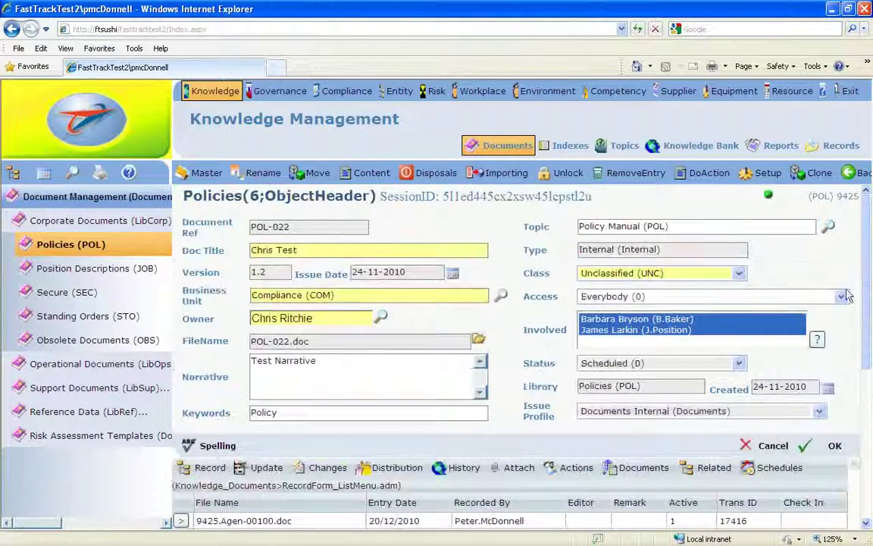
# Step: Remove the attachment entry with record ID 17026 from policy POL-022 and finish the removal
pyautogui.click(634, 171)
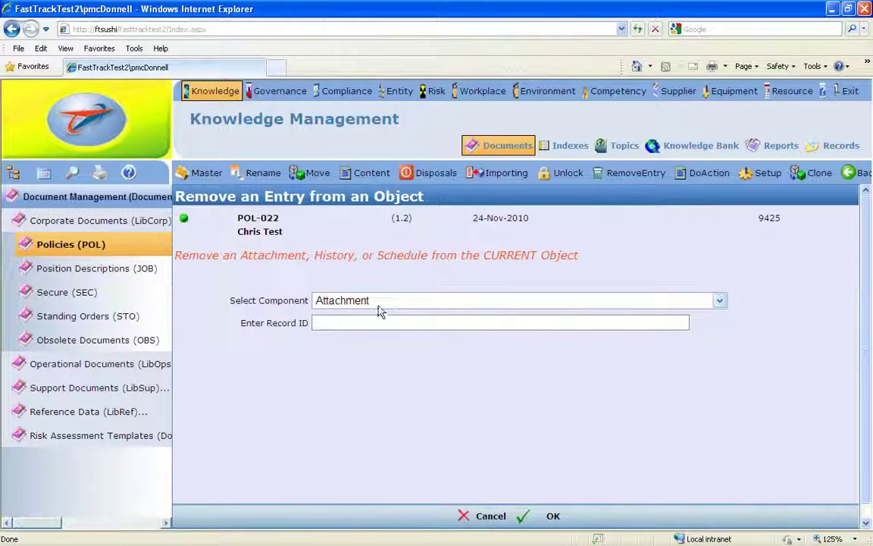
pyautogui.click(719, 301)
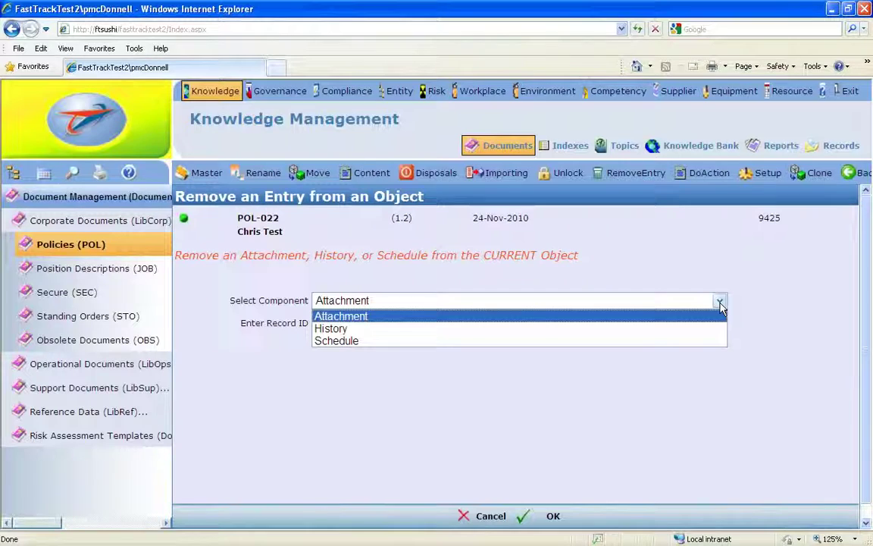
pyautogui.click(701, 259)
pyautogui.click(372, 322)
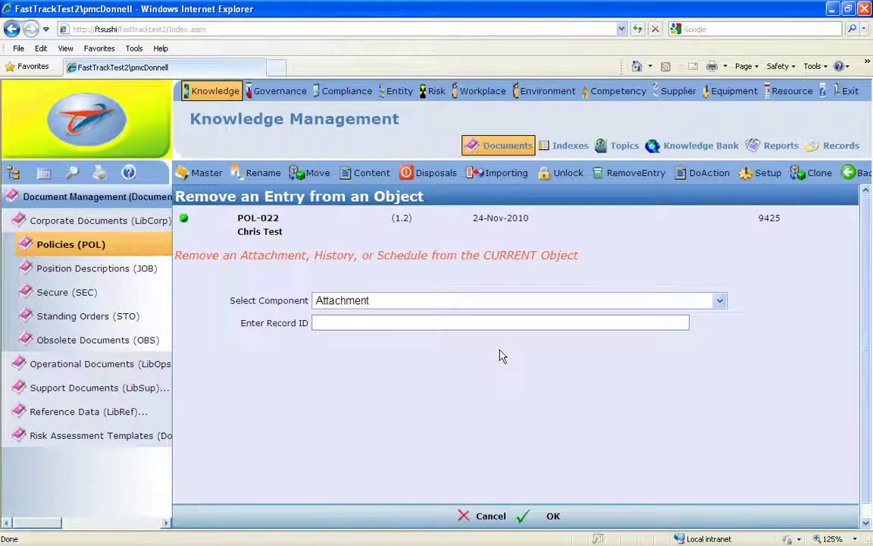
pyautogui.write('17026')
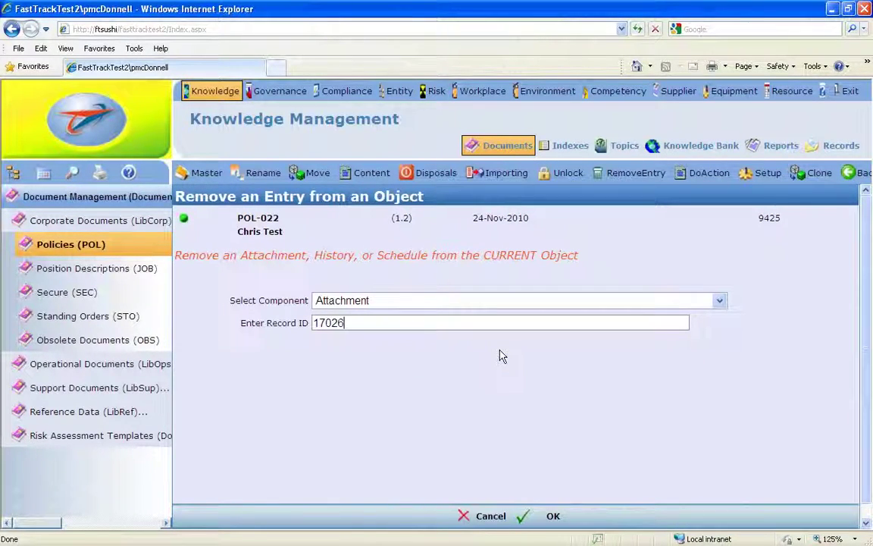
pyautogui.scroll(-1, 867, 265)
pyautogui.scroll(-2, 868, 266)
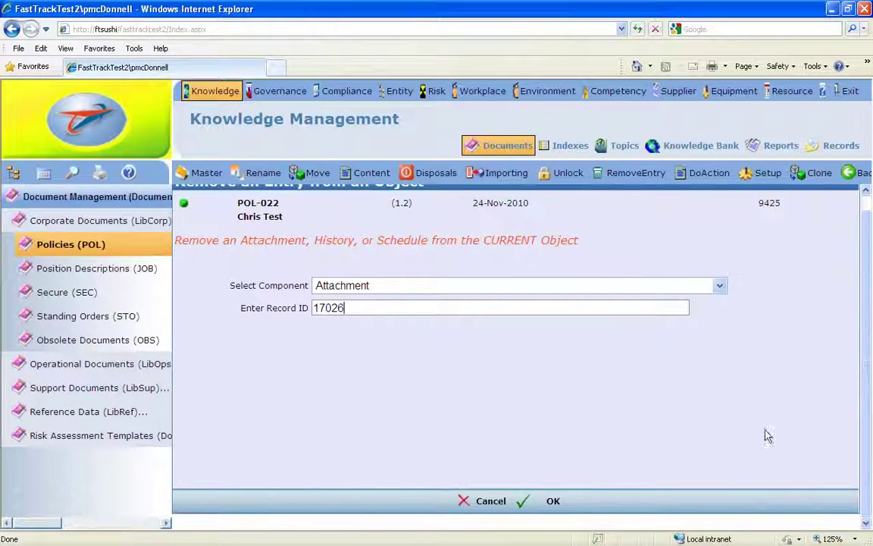
pyautogui.click(544, 504)
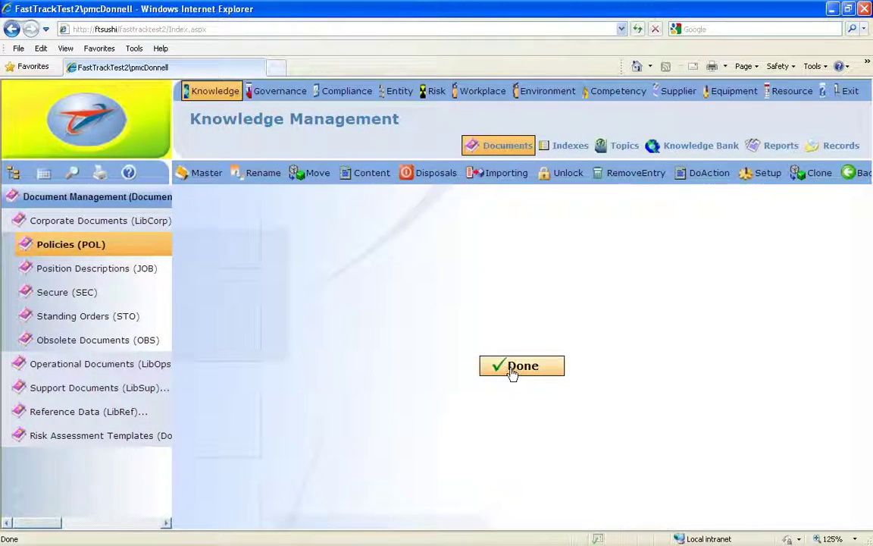
pyautogui.click(515, 371)
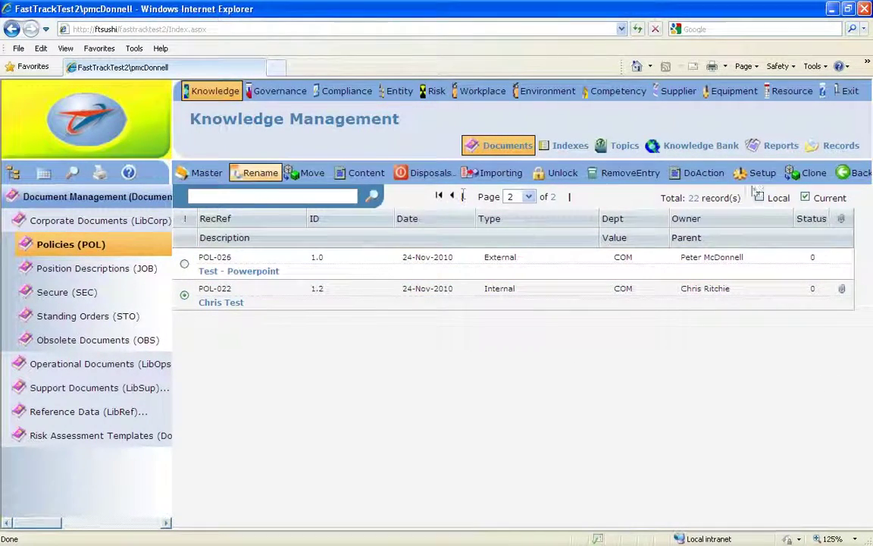
# Step: Leave the administration commands, reopen the document information for POL-022 and display its attached files
pyautogui.click(856, 171)
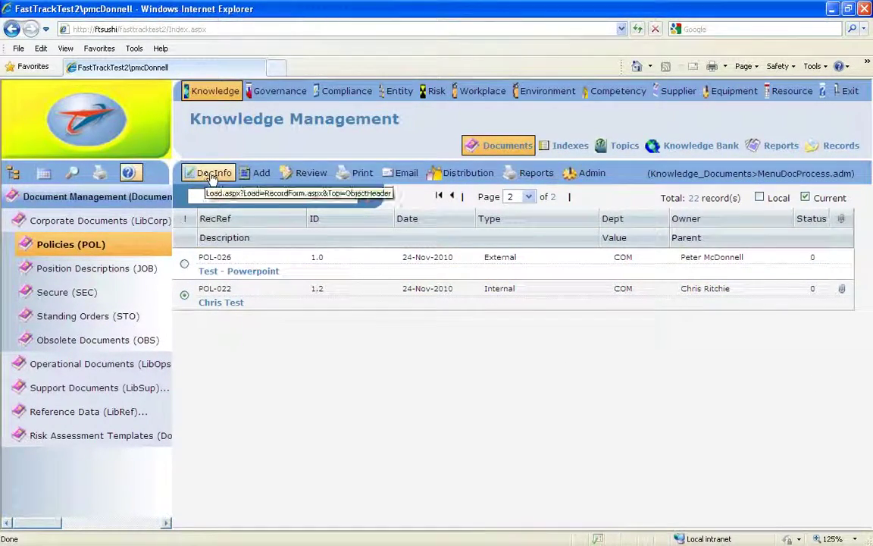
pyautogui.click(214, 174)
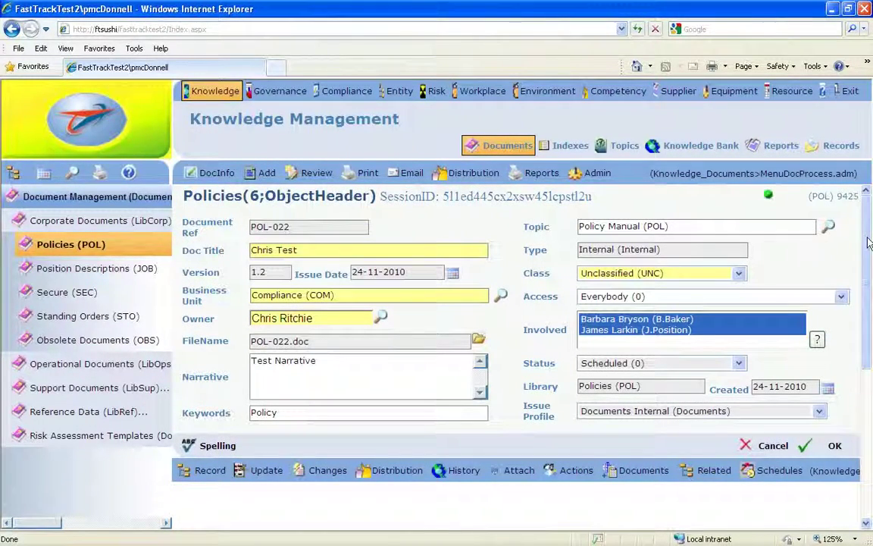
pyautogui.scroll(-3, 868, 288)
pyautogui.scroll(-1, 869, 288)
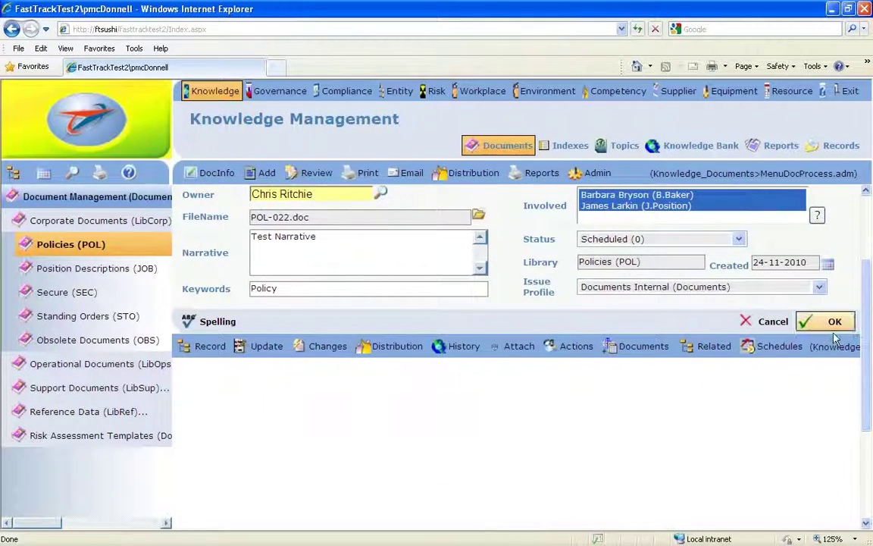
pyautogui.click(514, 350)
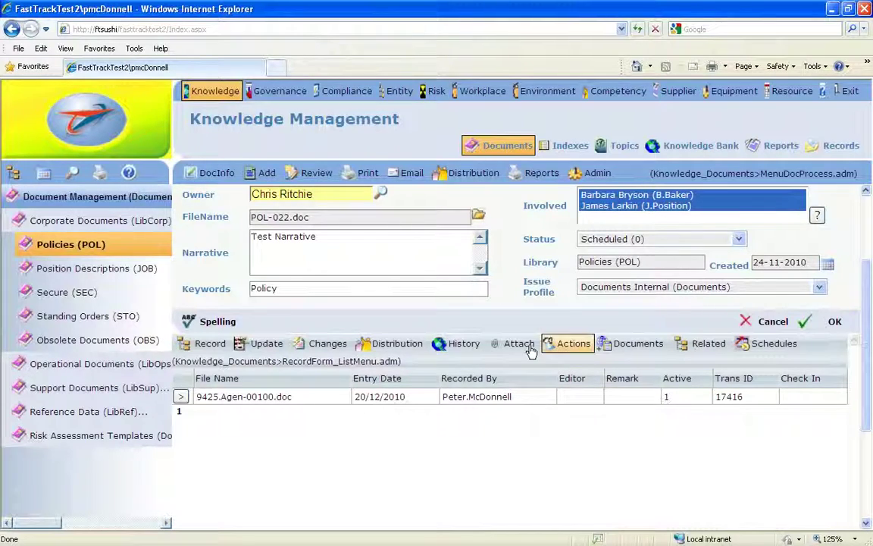
# Step: Display the related items of POL-022 and review the list of linked records
pyautogui.moveTo(637, 350)
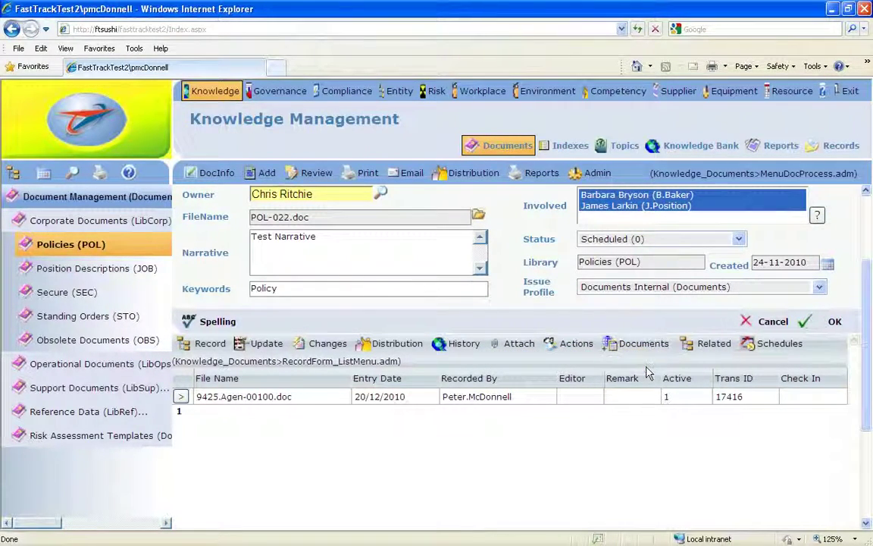
pyautogui.click(709, 343)
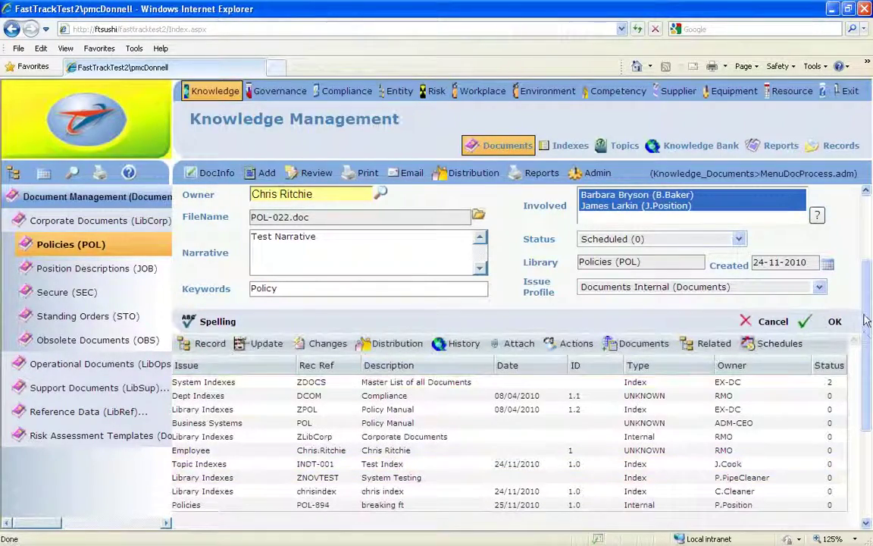
pyautogui.scroll(-2, 869, 366)
pyautogui.moveTo(869, 366); pyautogui.dragTo(870, 342)
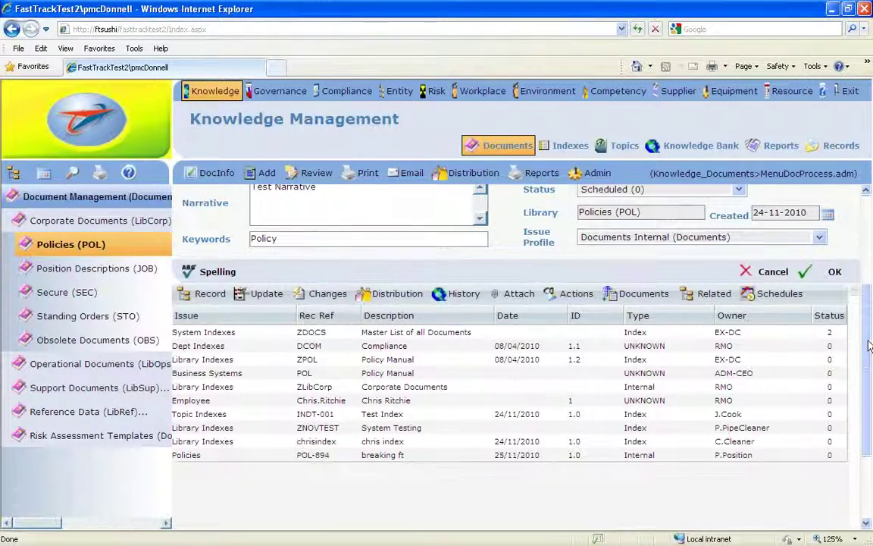
pyautogui.scroll(3, 868, 345)
pyautogui.scroll(-3, 860, 348)
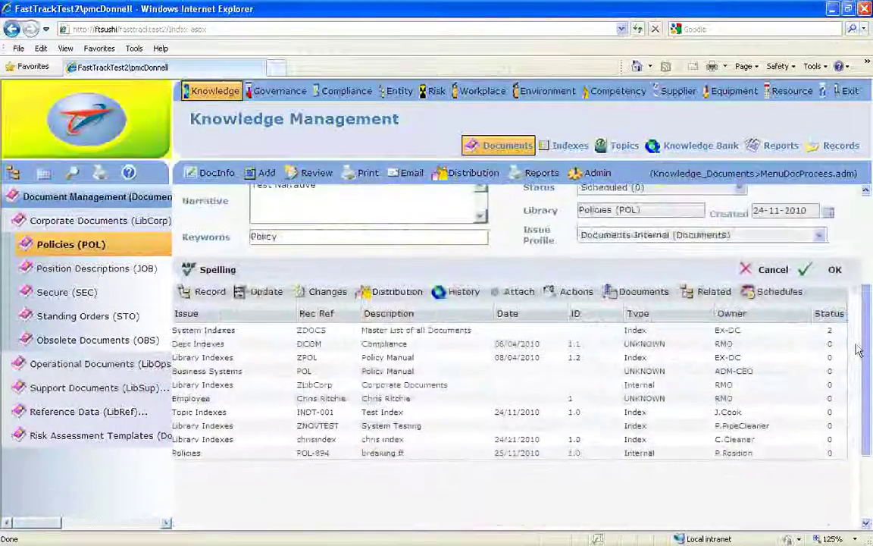
# Step: Open the form for adding a related item to POL-022, view its prefix choices and close it without adding anything
pyautogui.click(703, 288)
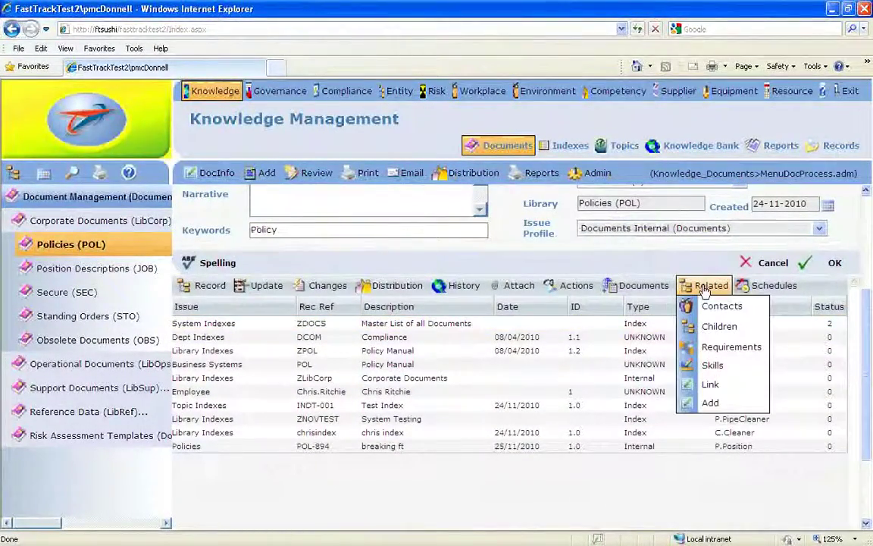
pyautogui.click(732, 410)
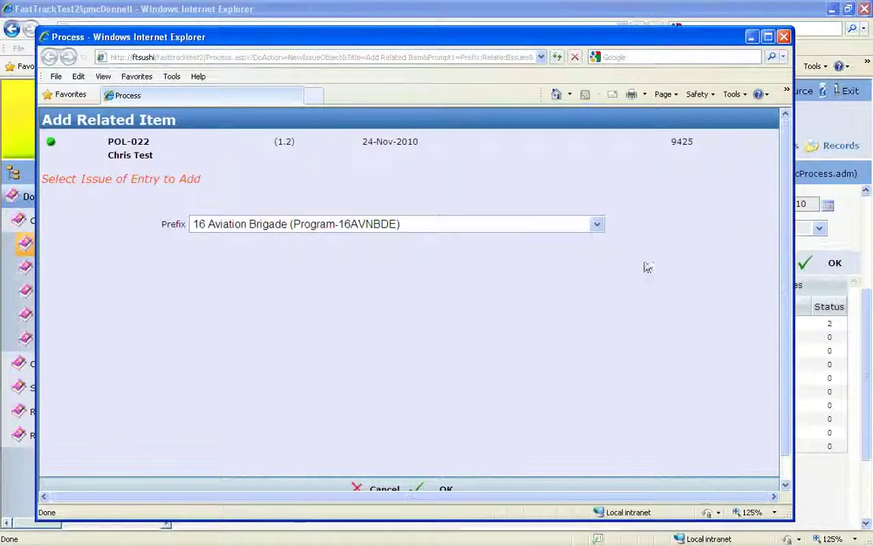
pyautogui.click(597, 225)
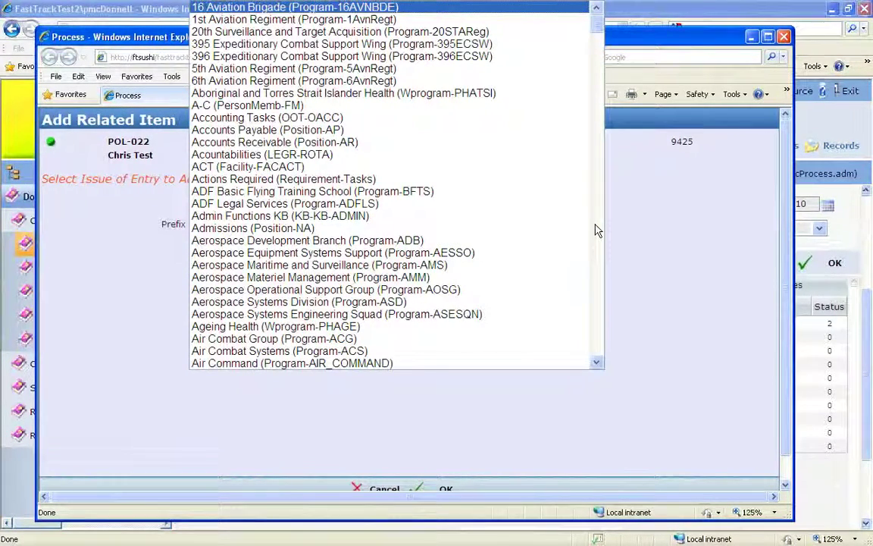
pyautogui.click(659, 254)
pyautogui.click(784, 37)
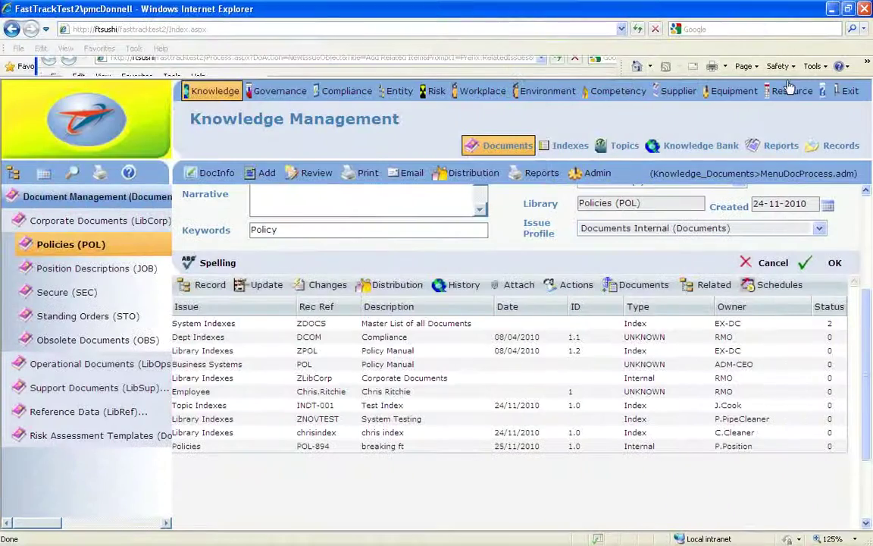
# Step: Open the object selector for linking related items to POL-022, review its records and close it
pyautogui.click(712, 287)
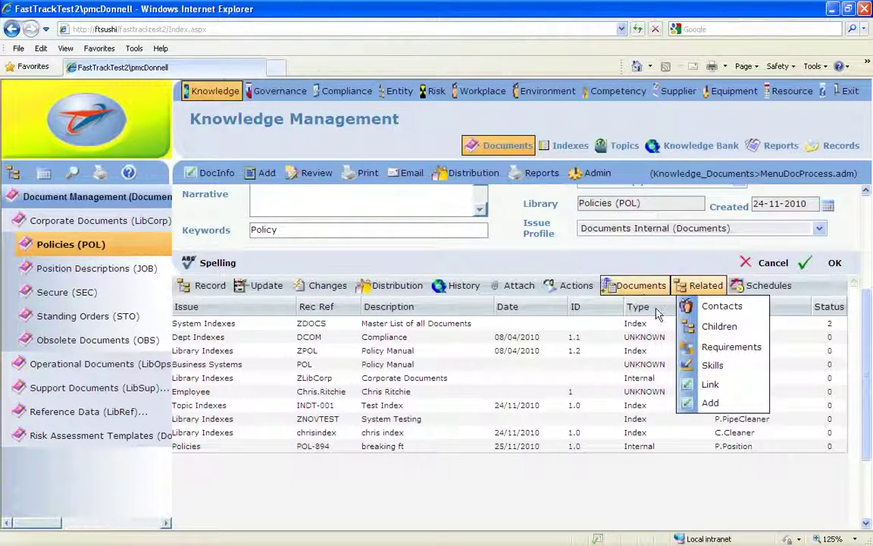
pyautogui.click(701, 286)
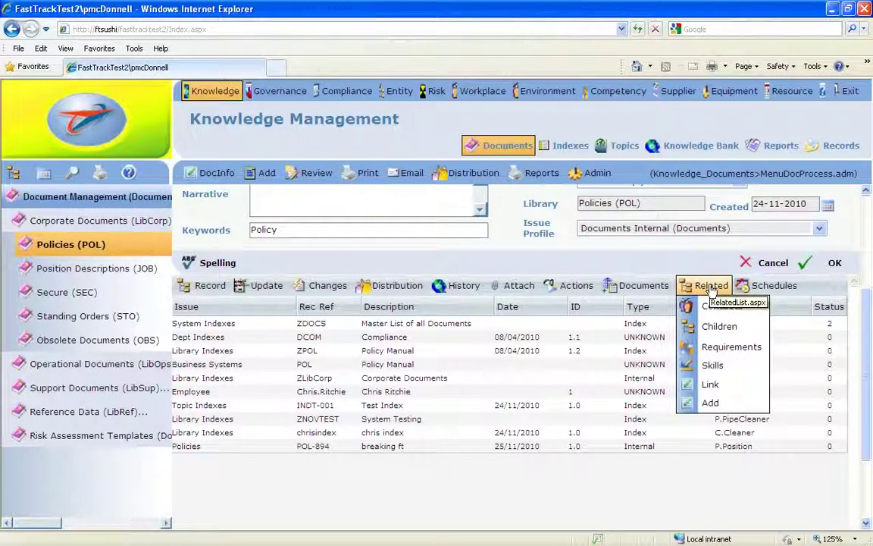
pyautogui.click(707, 385)
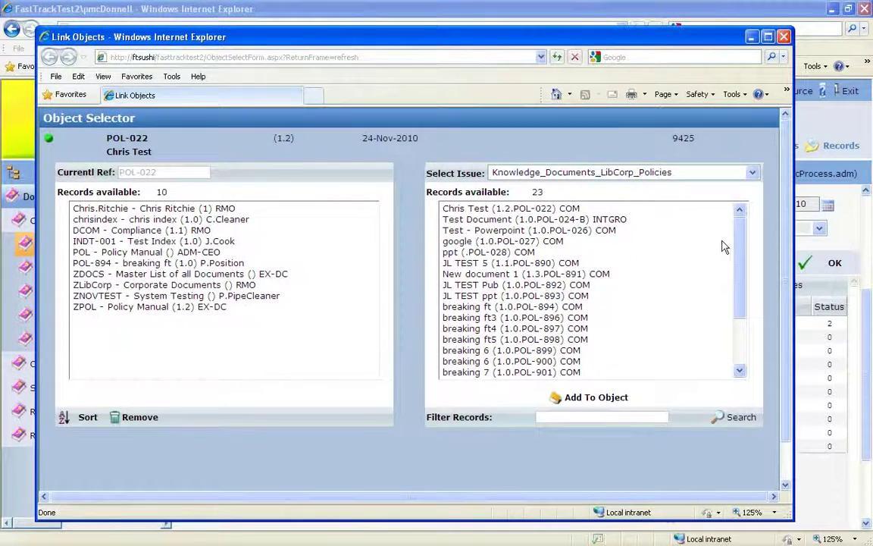
pyautogui.click(784, 37)
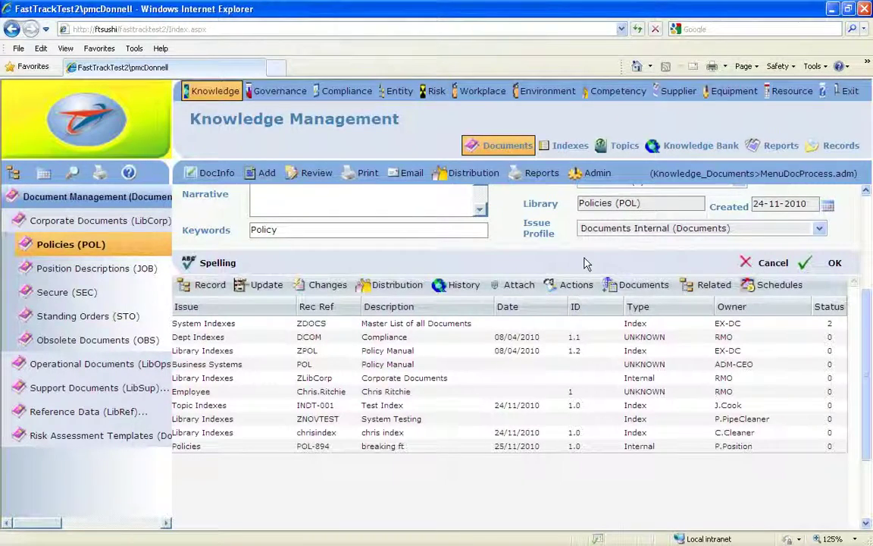
# Step: Switch to the compliance audits and open quality audit AQ0002, How to Write Work Instructions
pyautogui.click(341, 92)
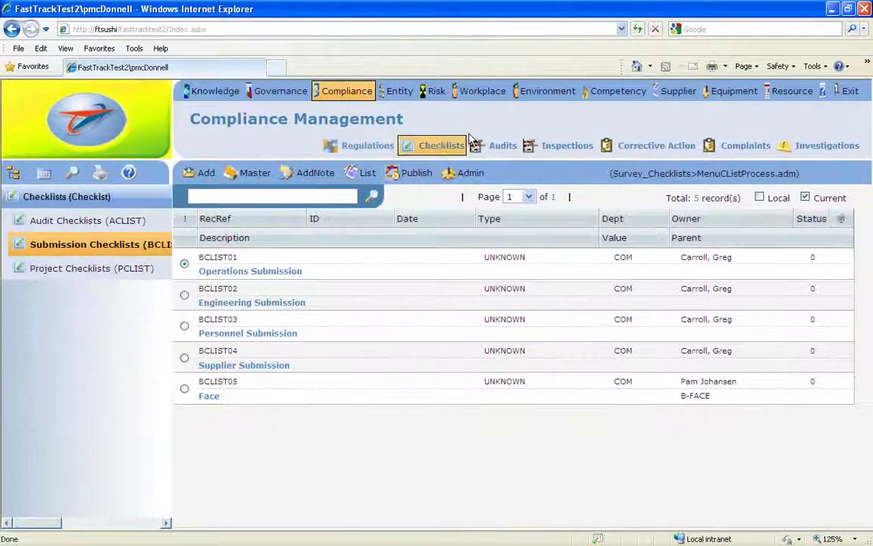
pyautogui.click(504, 146)
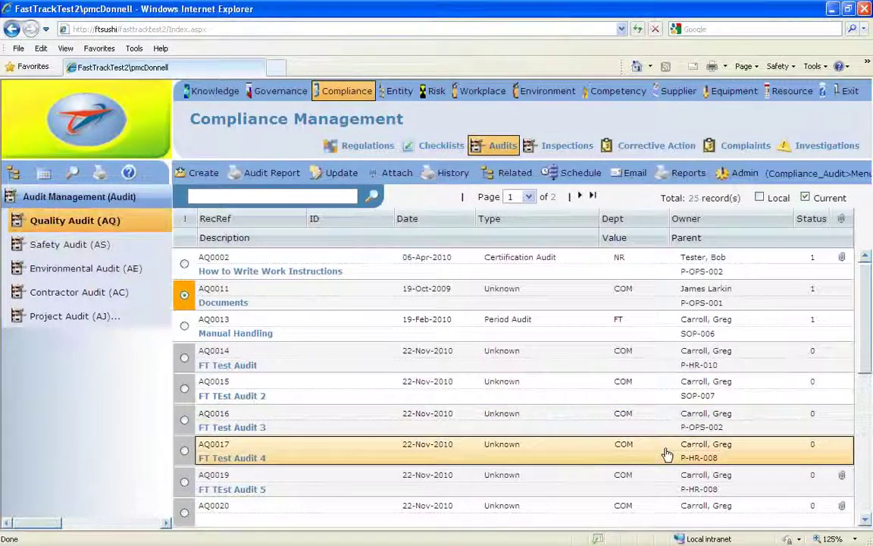
pyautogui.click(296, 274)
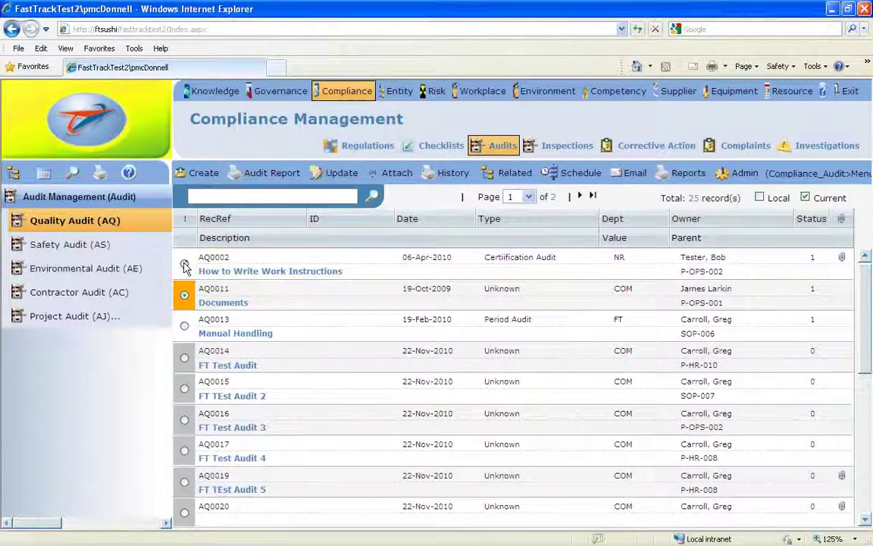
pyautogui.doubleClick(227, 267)
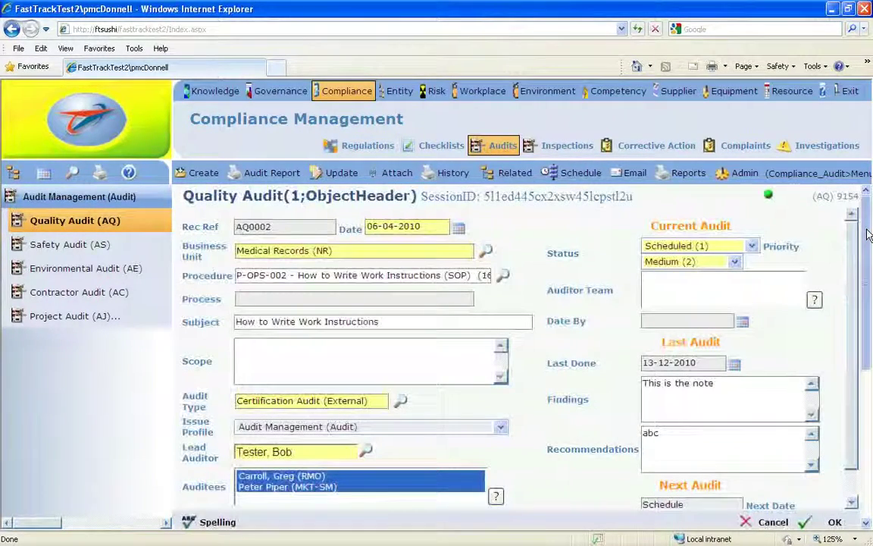
pyautogui.scroll(-3, 776, 314)
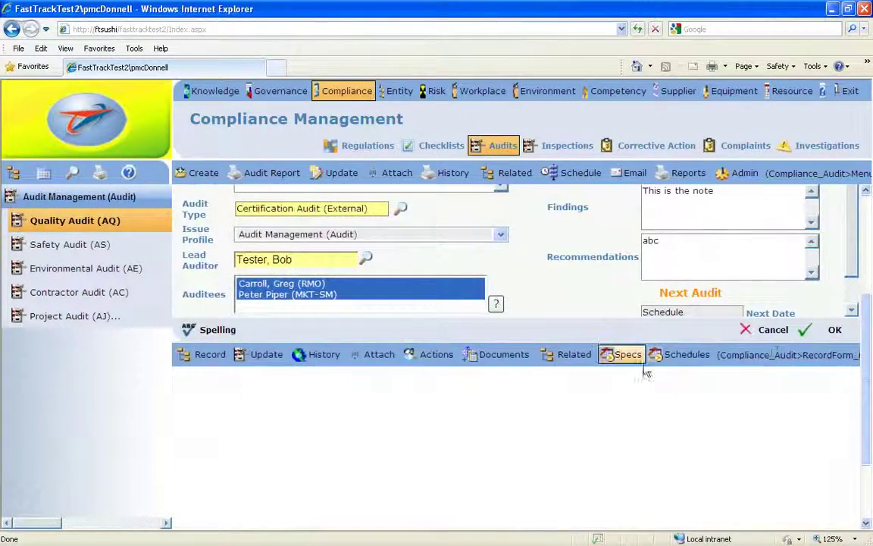
# Step: Start a new action for audit AQ0002 with the prefix Audit Findings (CAR-NAF), review its entry form and close it unsaved
pyautogui.click(426, 354)
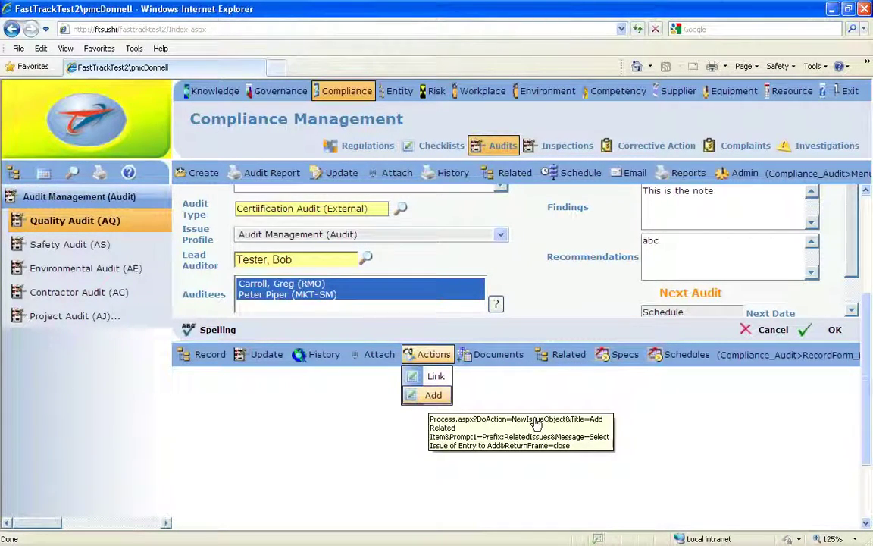
pyautogui.click(433, 395)
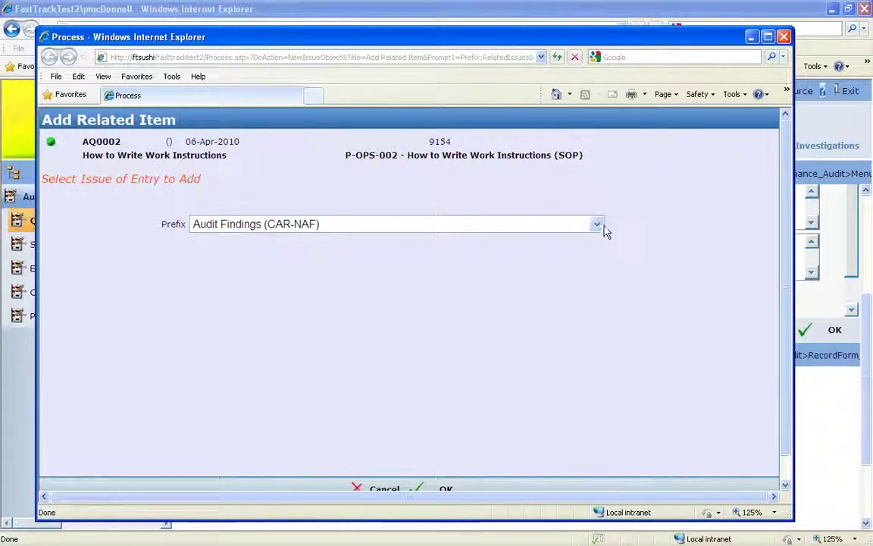
pyautogui.click(597, 224)
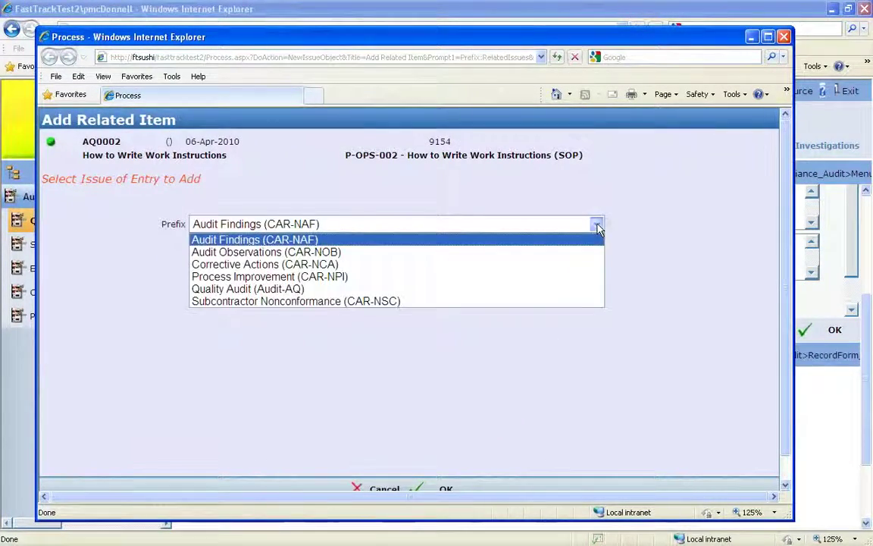
pyautogui.click(243, 240)
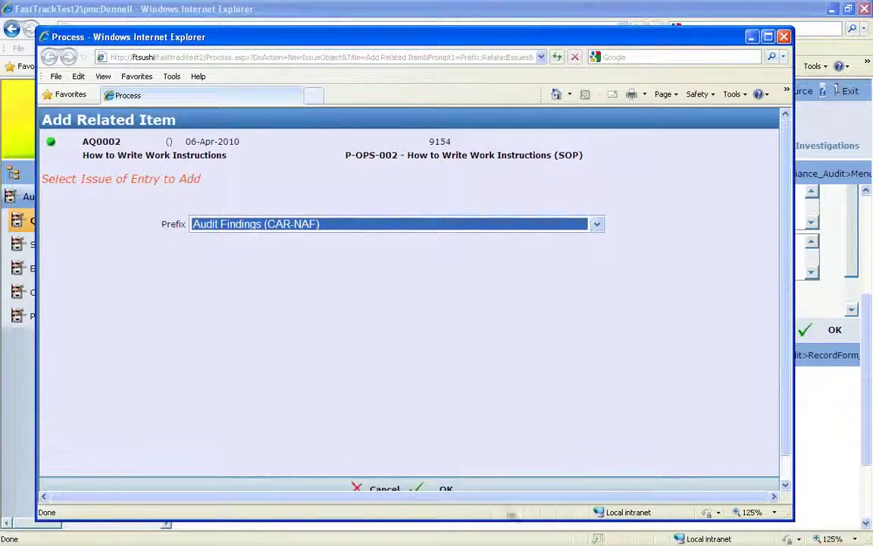
pyautogui.click(445, 489)
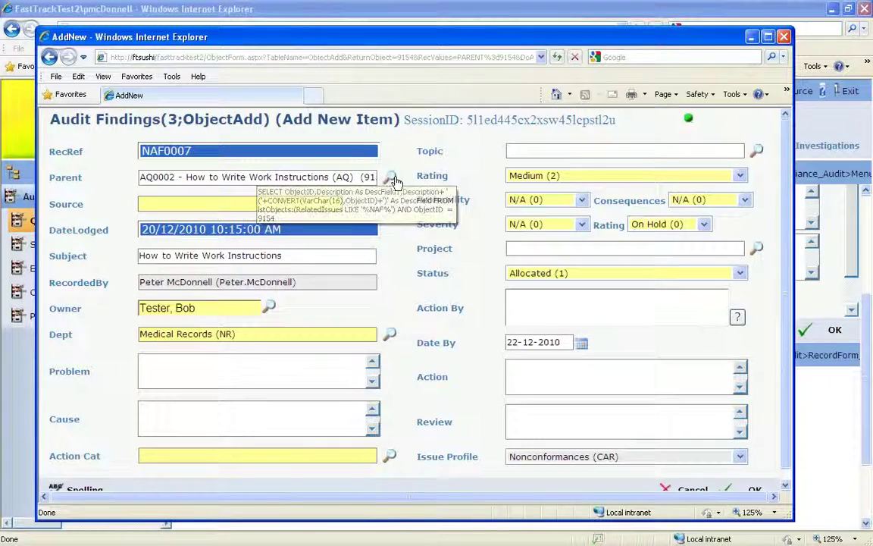
pyautogui.click(784, 38)
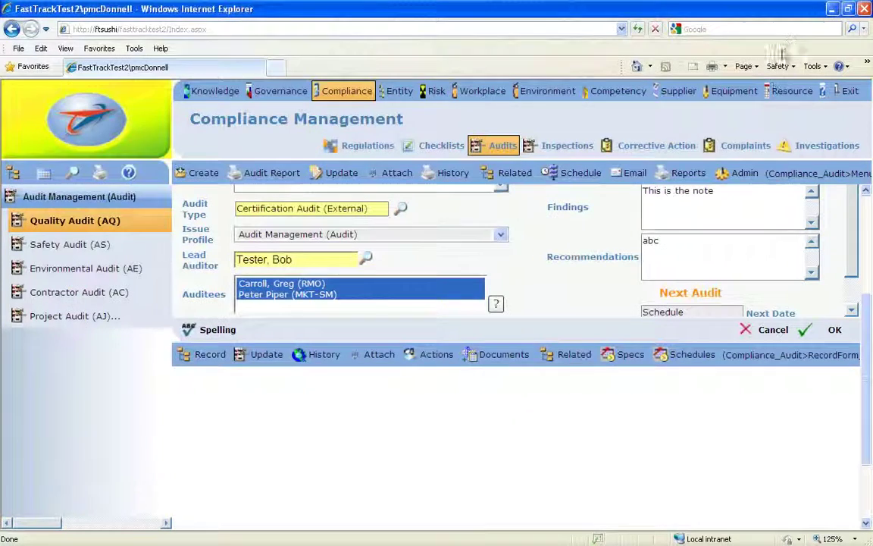
# Step: Return to the knowledge documents, open the document information of policy POL-022 and review its schedule options
pyautogui.click(418, 358)
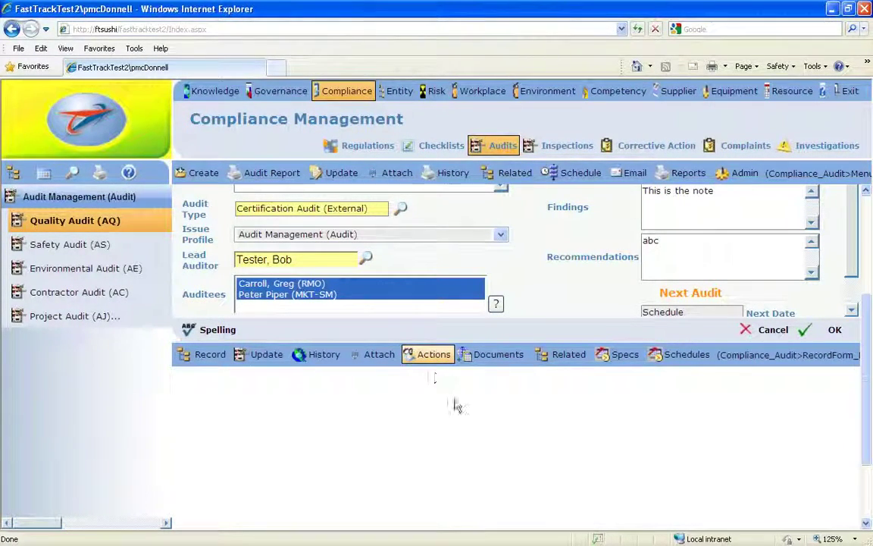
pyautogui.click(215, 91)
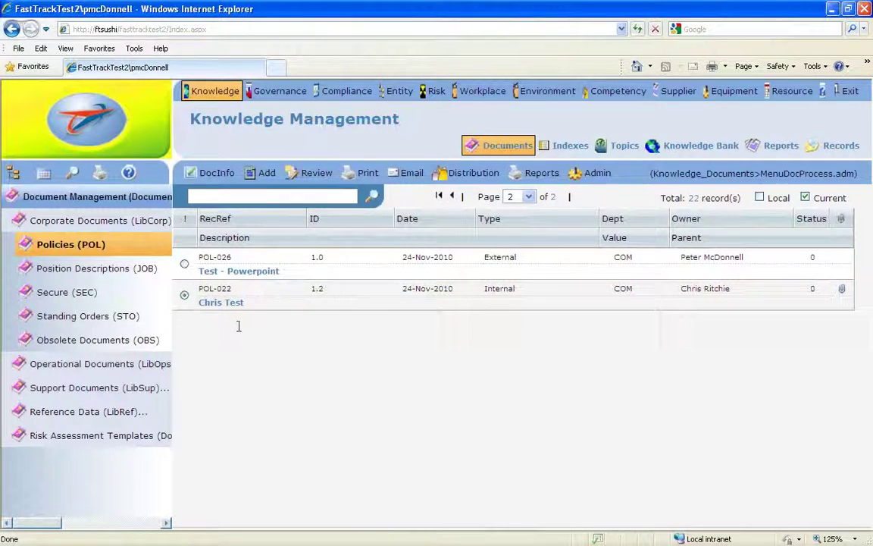
pyautogui.click(211, 173)
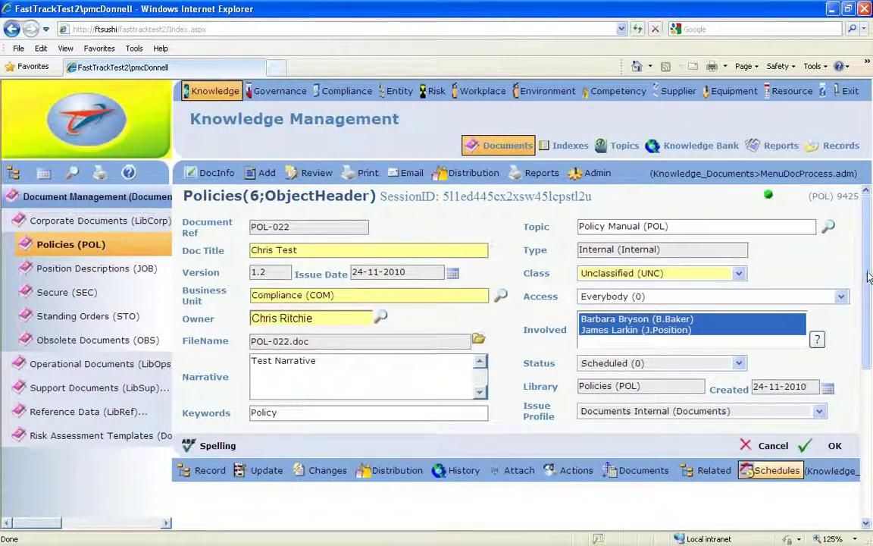
pyautogui.scroll(-3, 870, 343)
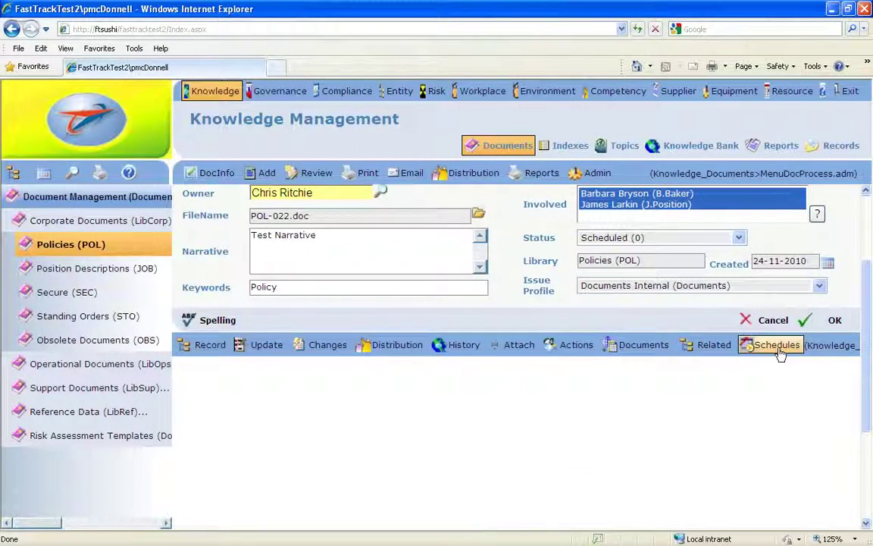
pyautogui.moveTo(777, 350)
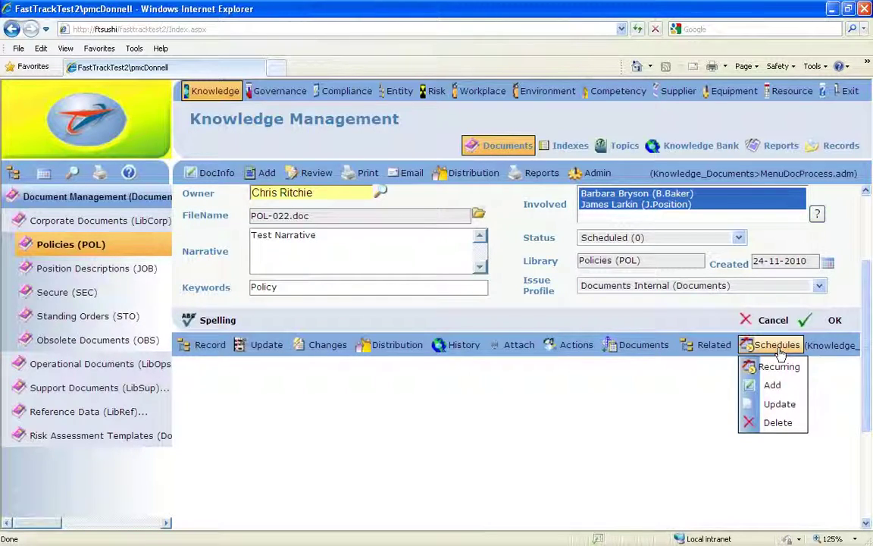
pyautogui.click(777, 403)
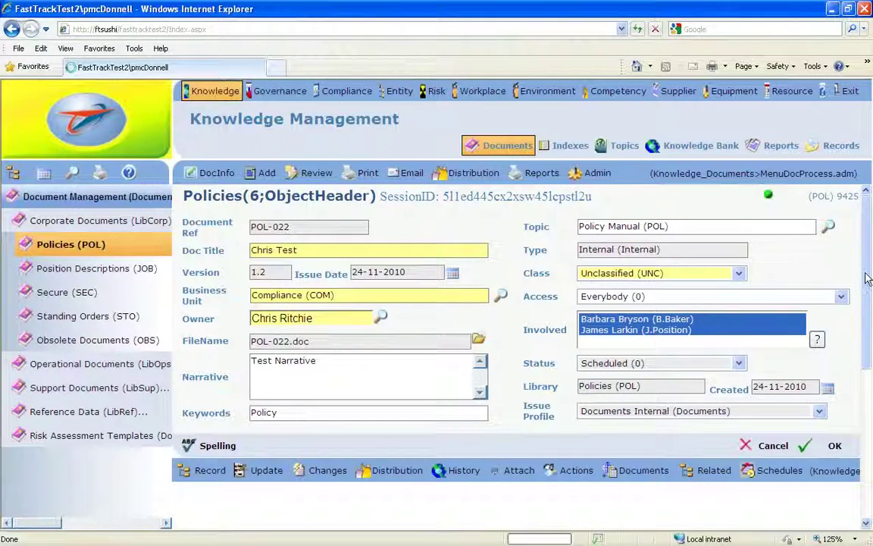
pyautogui.scroll(-1, 867, 280)
pyautogui.moveTo(868, 280); pyautogui.dragTo(869, 254)
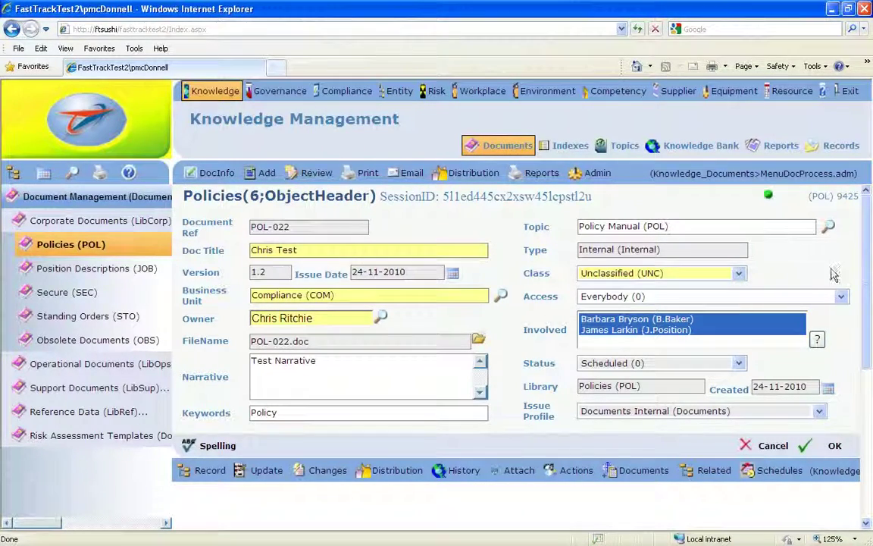
# Step: Open the administrative setup for the Policies library and examine its issue profile settings
pyautogui.click(594, 172)
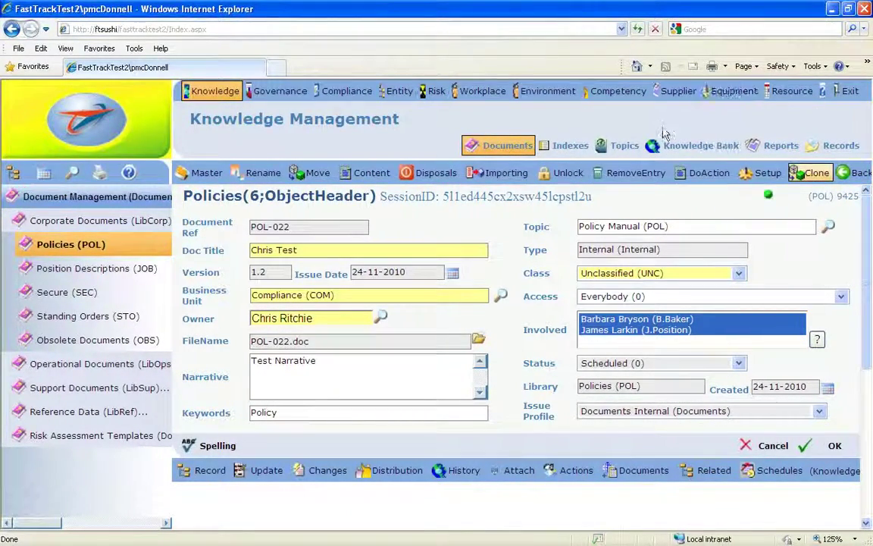
pyautogui.click(763, 174)
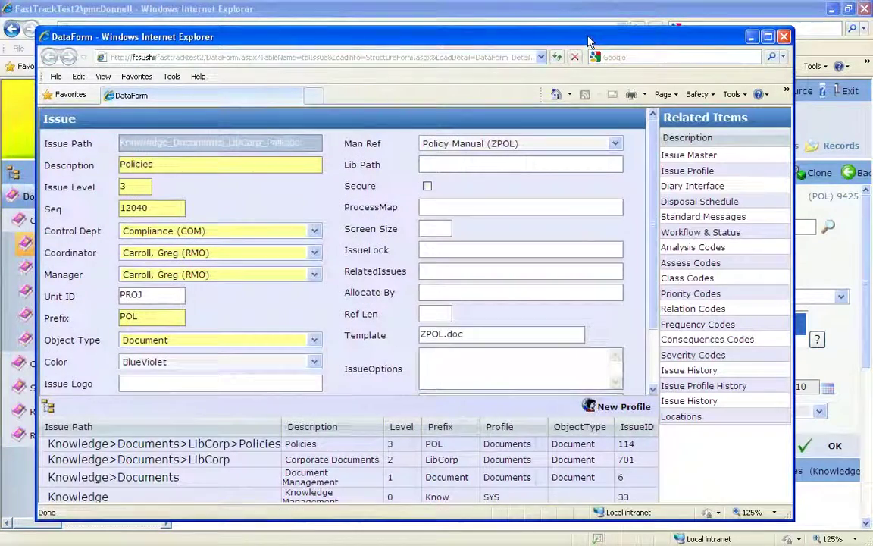
pyautogui.moveTo(589, 40); pyautogui.dragTo(596, 28)
pyautogui.click(692, 160)
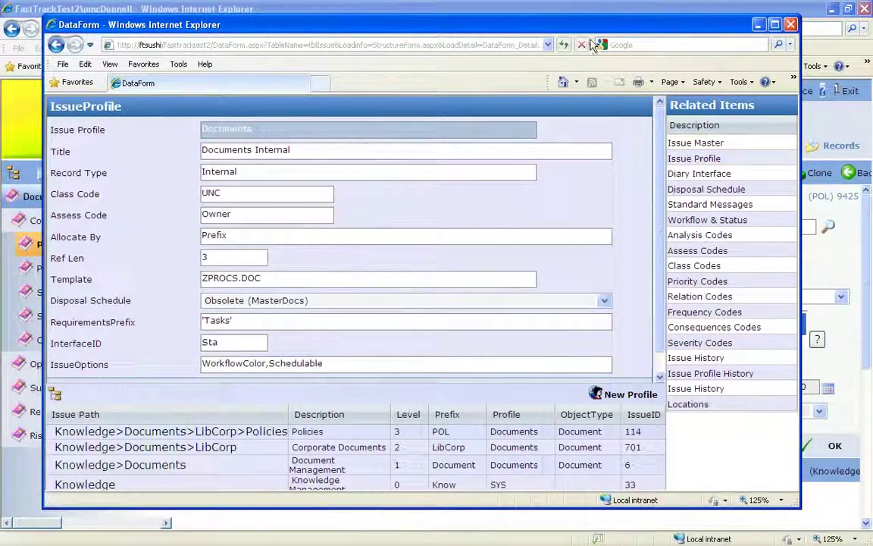
pyautogui.moveTo(512, 25)
pyautogui.mouseDown()
pyautogui.moveTo(520, 15)
pyautogui.moveTo(510, 14)
pyautogui.mouseUp()
pyautogui.moveTo(566, 19); pyautogui.dragTo(563, 19)
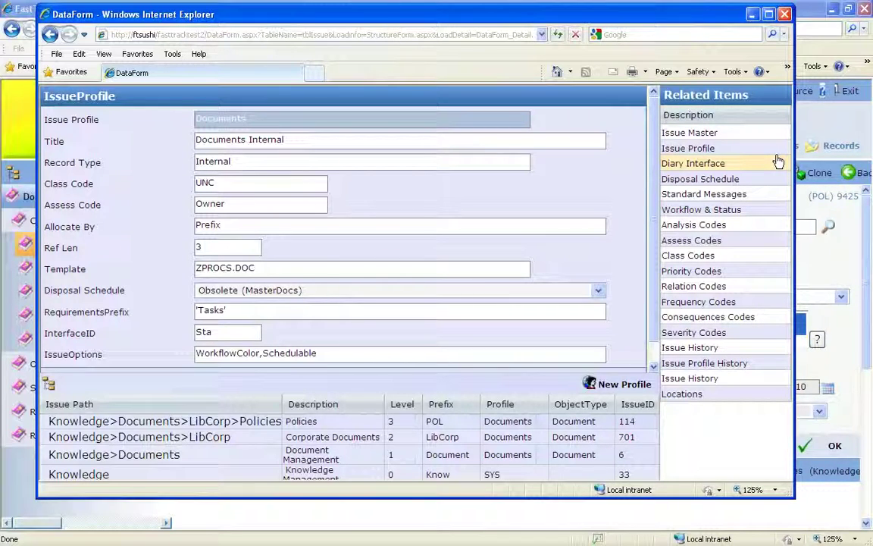
# Step: Review the analysis codes and class codes of the Documents profile and close the setup window
pyautogui.click(712, 226)
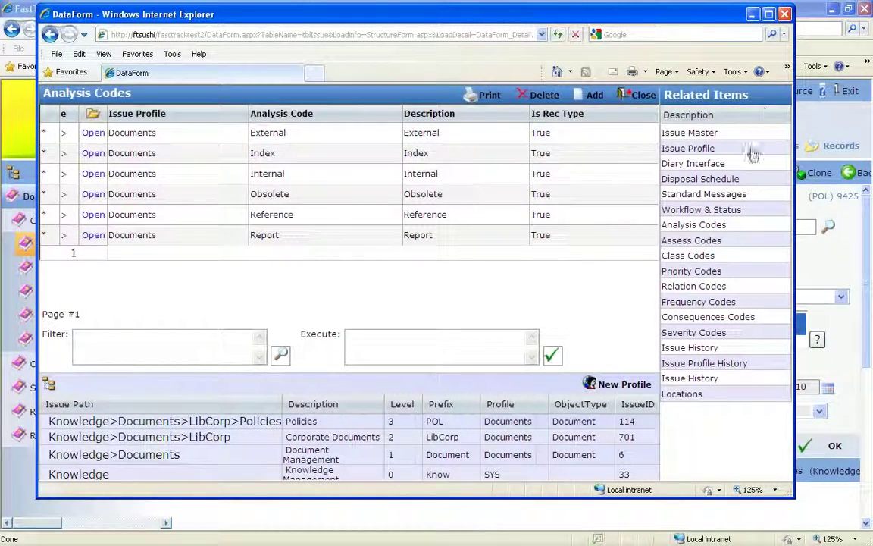
pyautogui.click(687, 257)
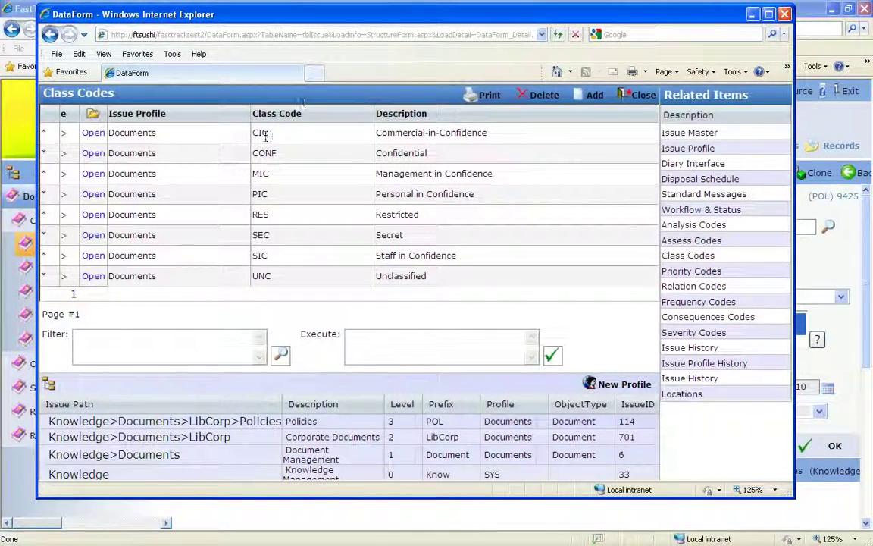
pyautogui.click(784, 14)
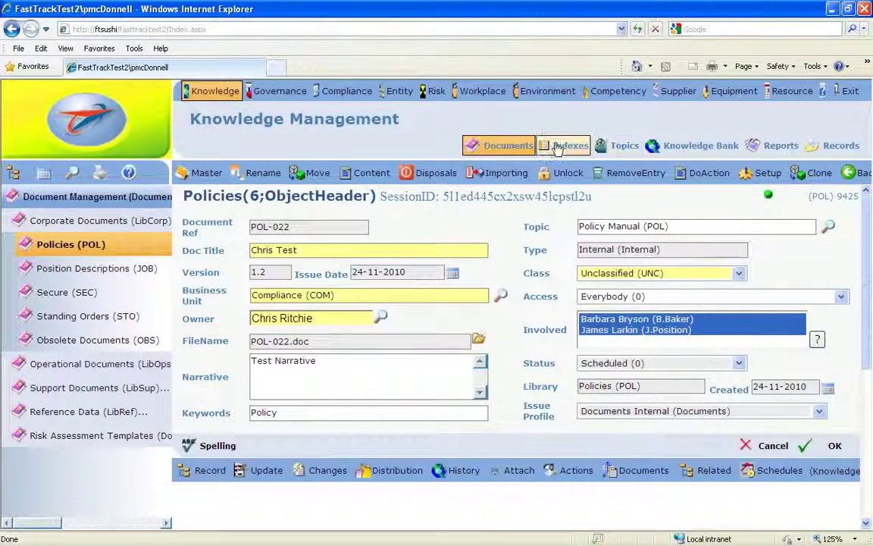
# Step: Reopen the document information of POL-022 from the policies list and inspect the Access field's query hint
pyautogui.click(487, 148)
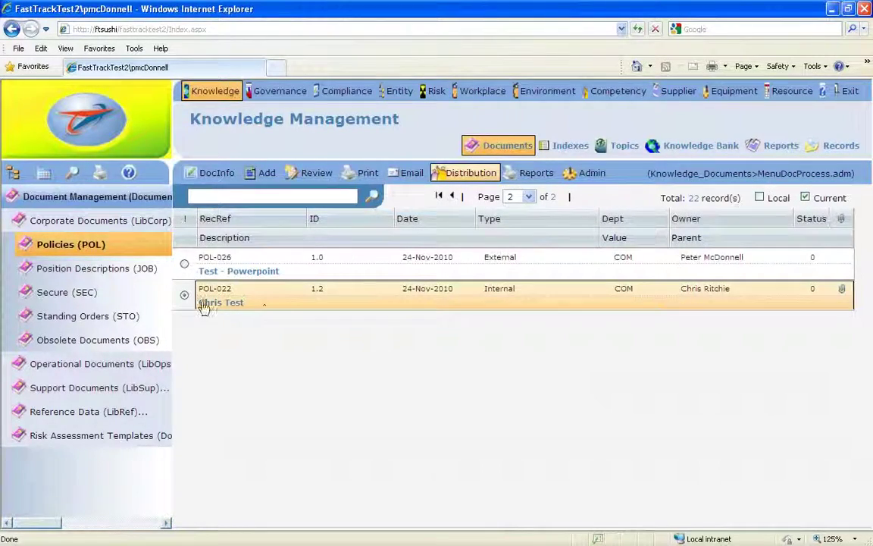
pyautogui.click(210, 180)
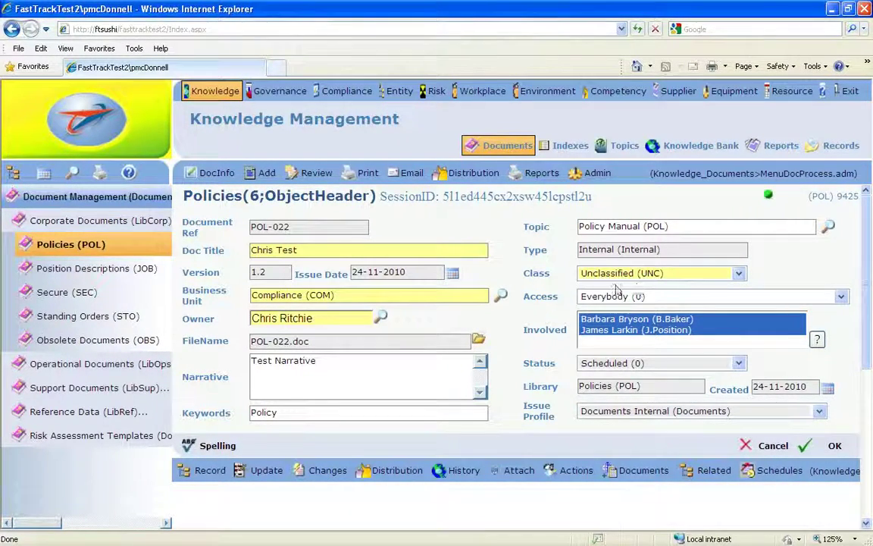
pyautogui.moveTo(625, 294)
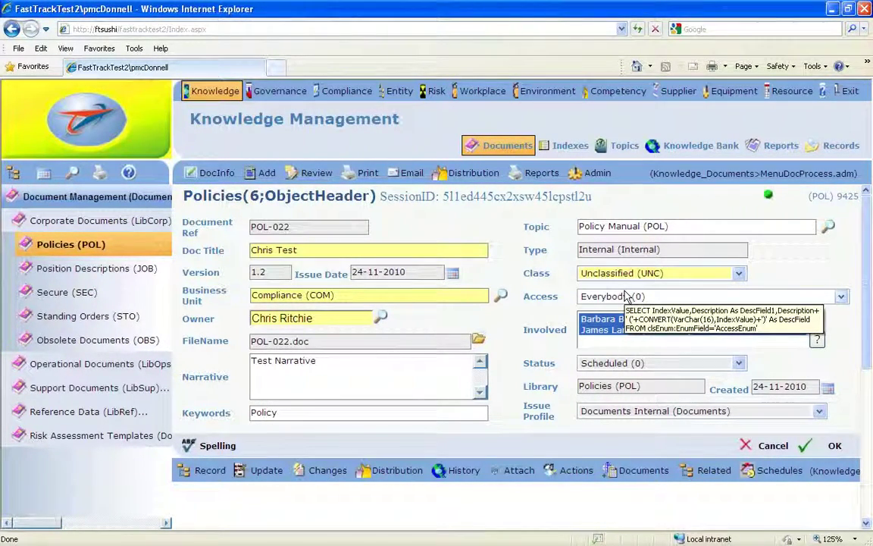
# Step: Open the version information, switch the mode to RUN and back to AUD, and close it
pyautogui.click(824, 96)
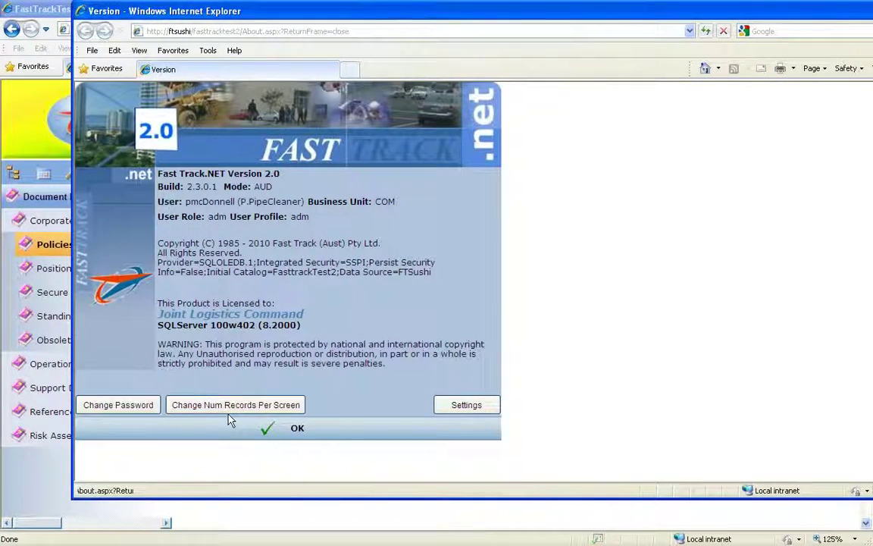
pyautogui.click(257, 190)
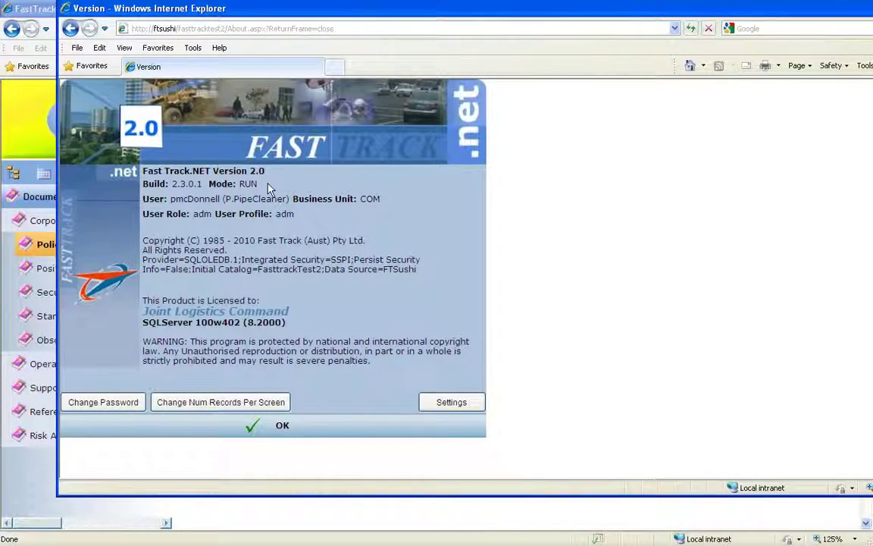
pyautogui.click(248, 184)
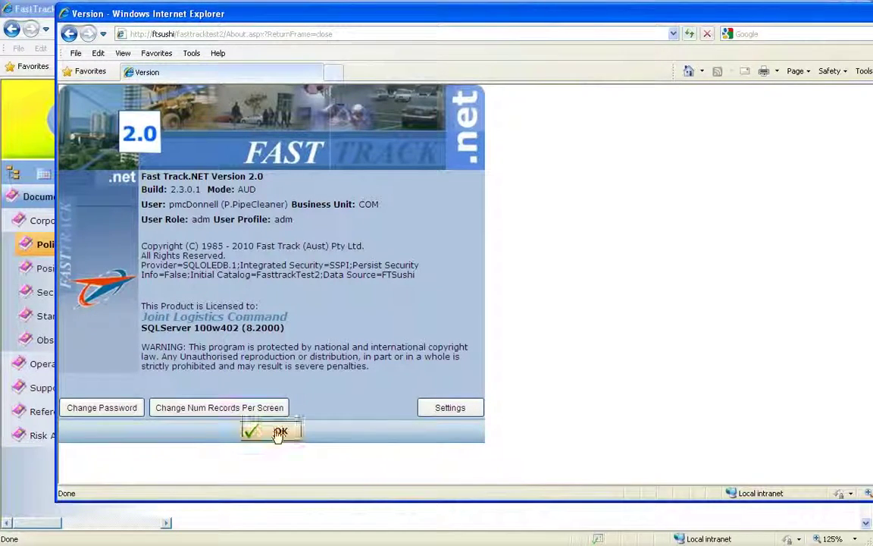
pyautogui.click(270, 433)
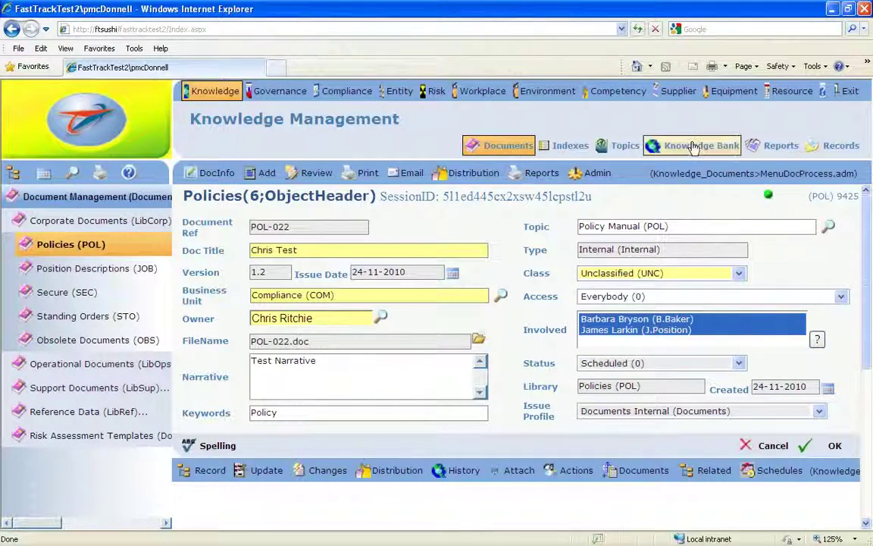
# Step: Reopen the document information of POL-022 and view the Class choices without changing the selection
pyautogui.click(509, 145)
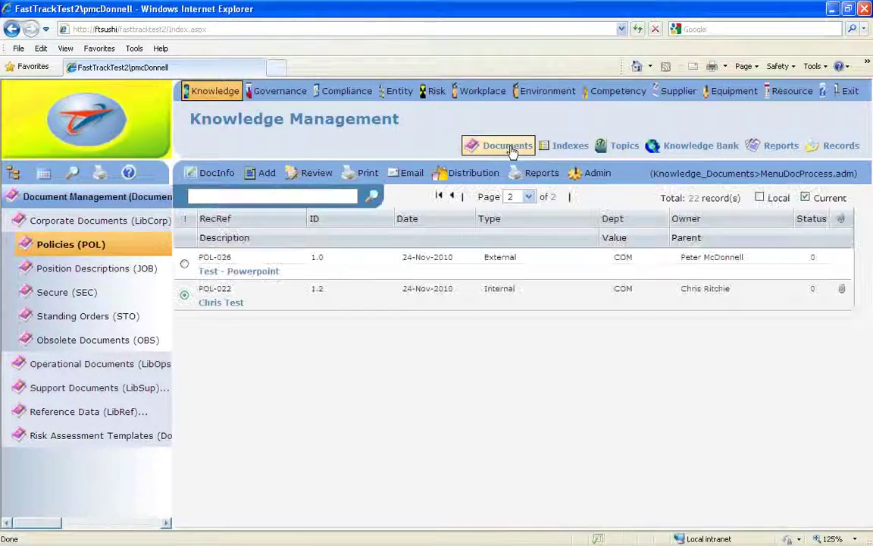
pyautogui.click(212, 173)
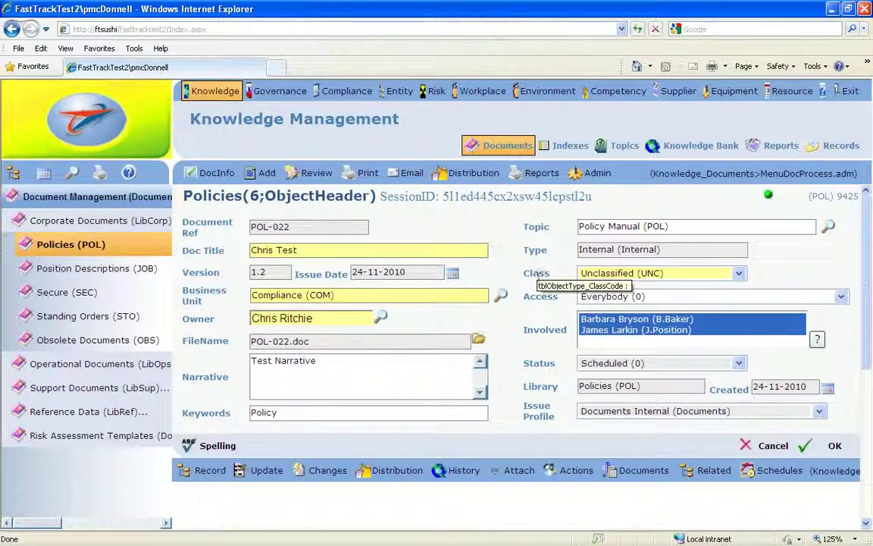
pyautogui.click(739, 274)
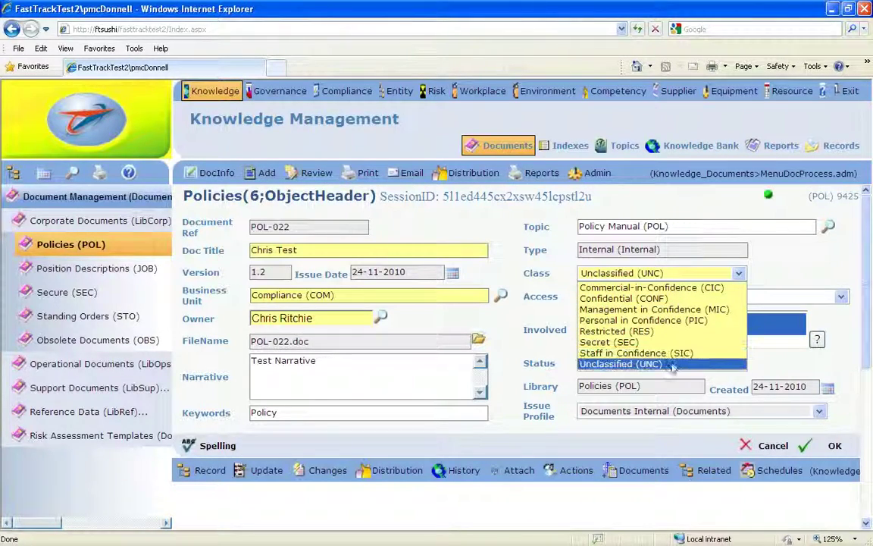
pyautogui.click(506, 247)
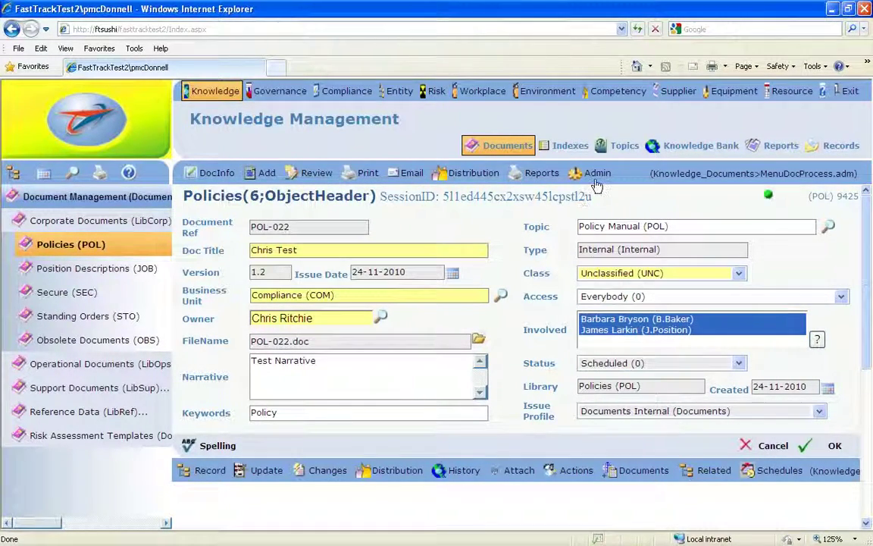
# Step: Open the Policies setup and show the class codes of the Documents profile
pyautogui.click(595, 174)
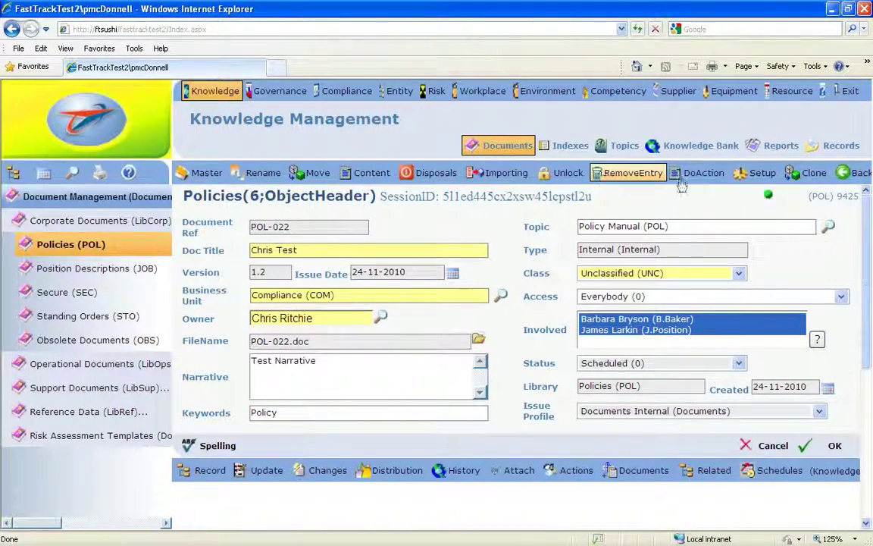
pyautogui.click(765, 175)
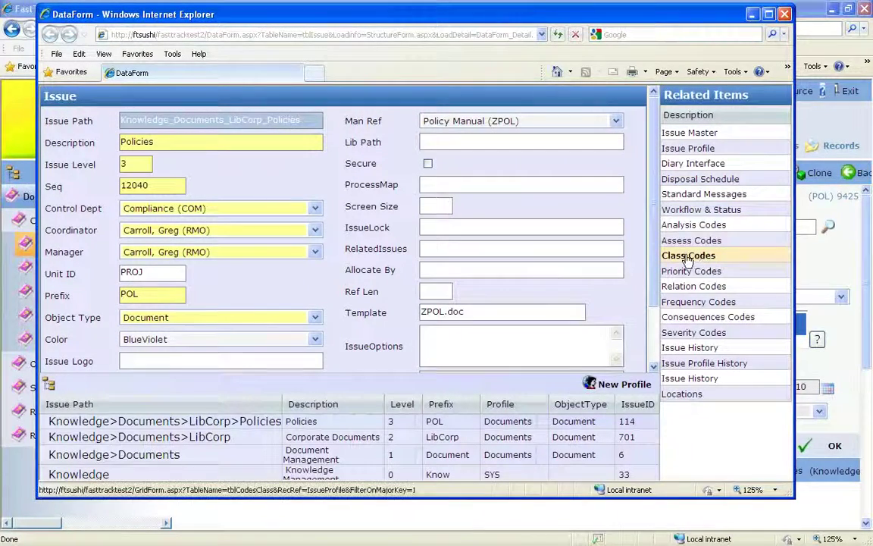
pyautogui.click(687, 258)
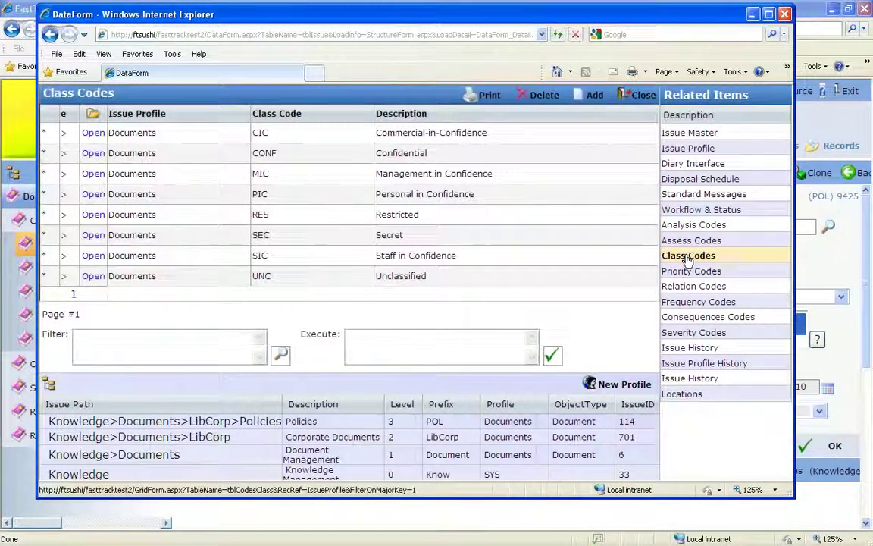
# Step: Set the description of class code CIC to "Commercial-in-Confidence - 8", save it, and return to the policies list
pyautogui.click(92, 134)
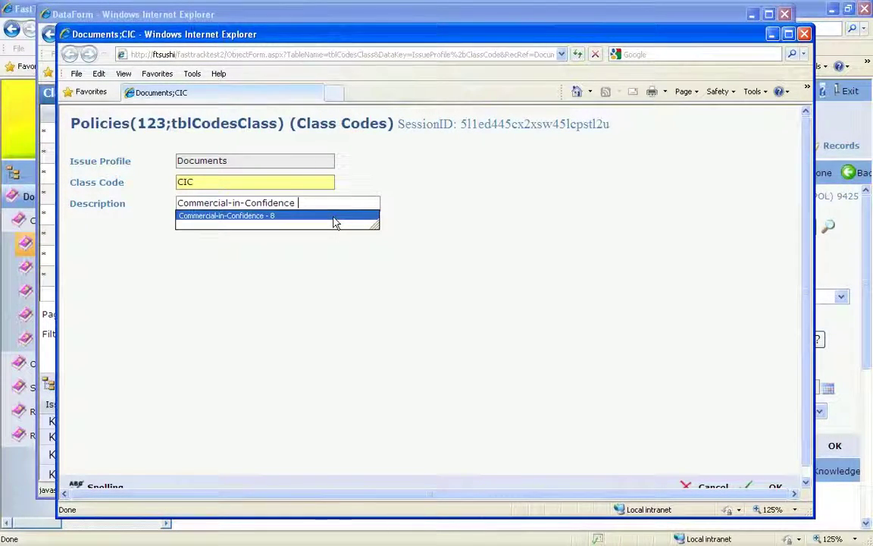
pyautogui.write('- 8')
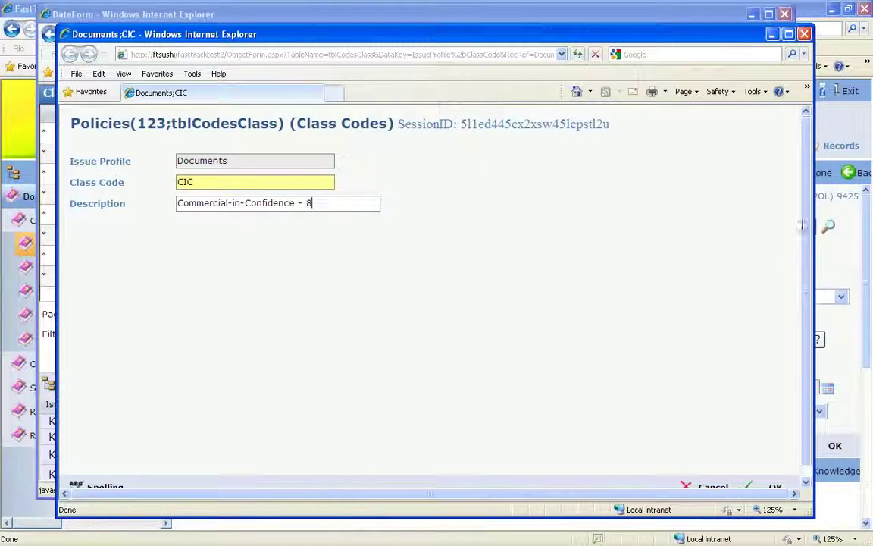
pyautogui.moveTo(805, 220); pyautogui.dragTo(802, 262)
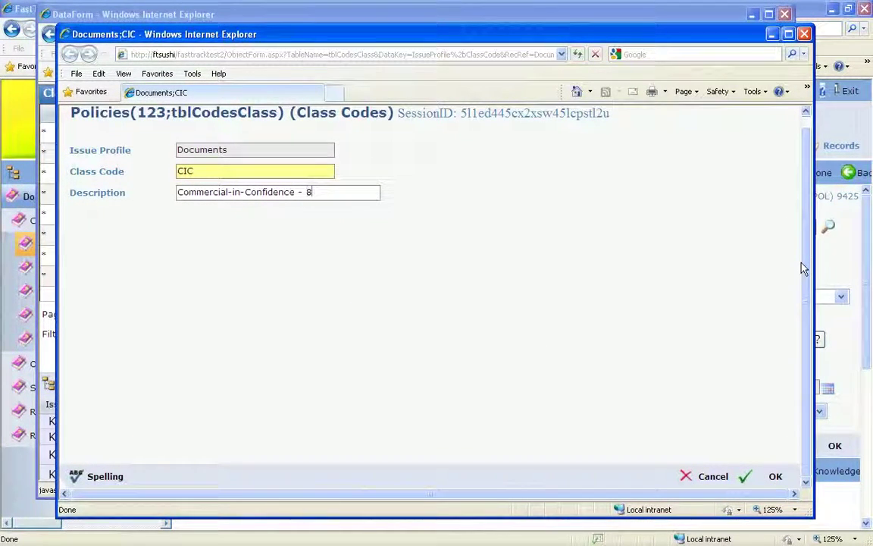
pyautogui.click(774, 476)
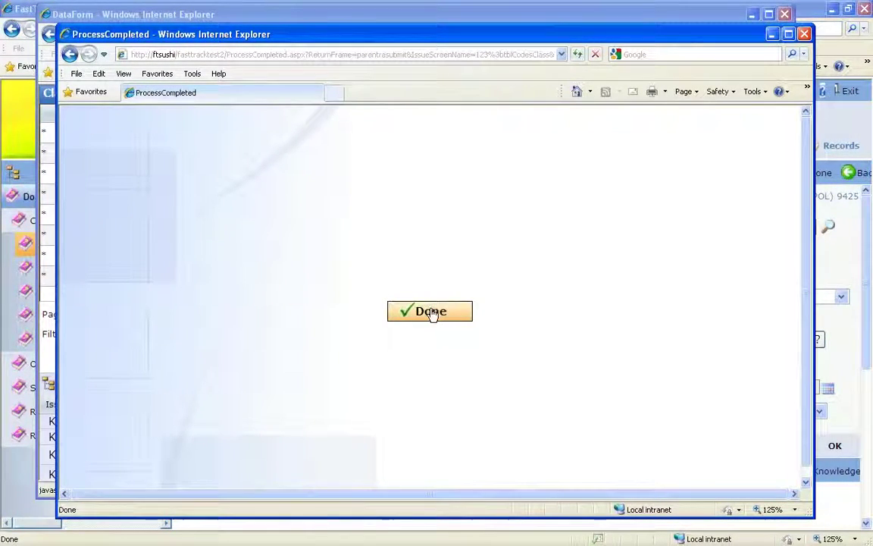
pyautogui.click(430, 311)
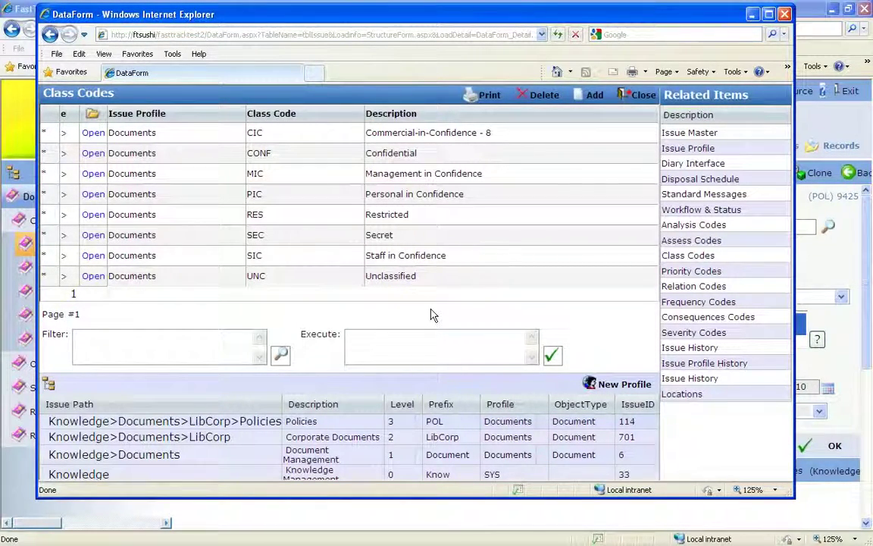
pyautogui.click(786, 14)
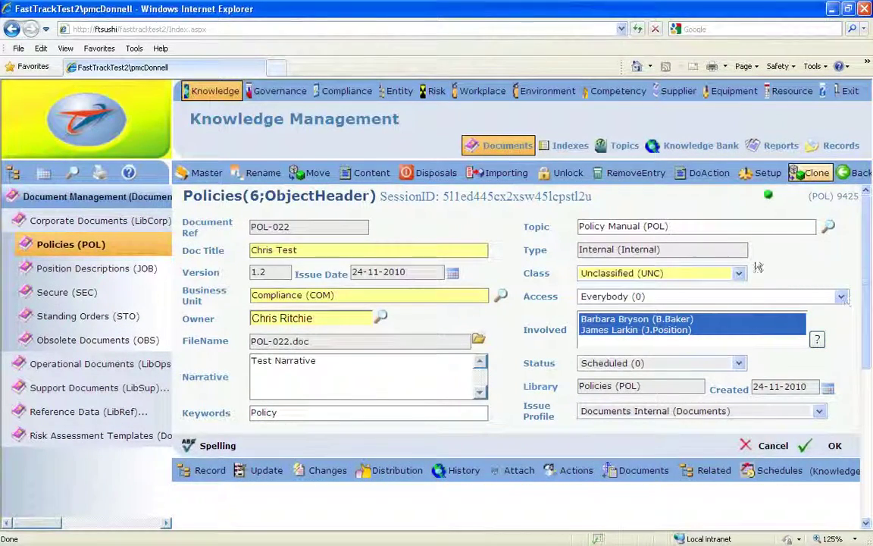
pyautogui.click(508, 146)
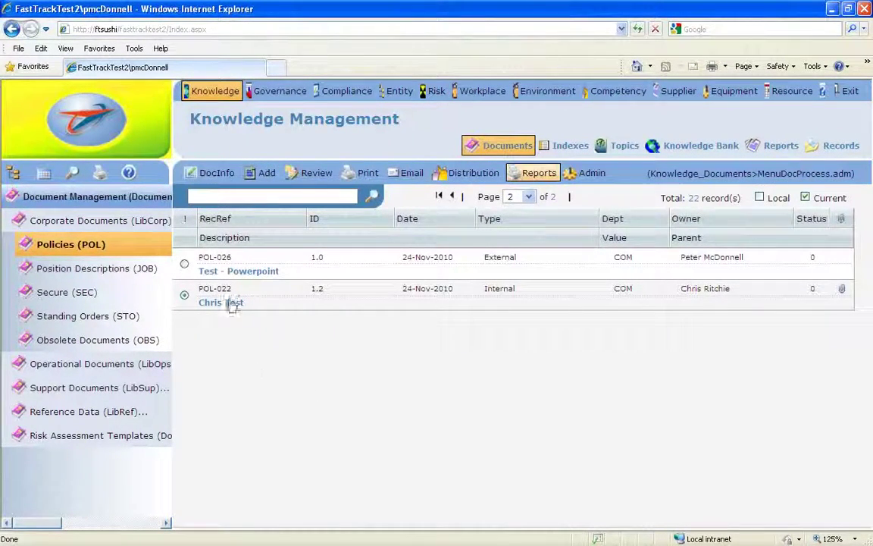
# Step: Open the document information of POL-022, try the class Commercial-in-Confidence - 8 (CIC), and cancel the form
pyautogui.click(206, 174)
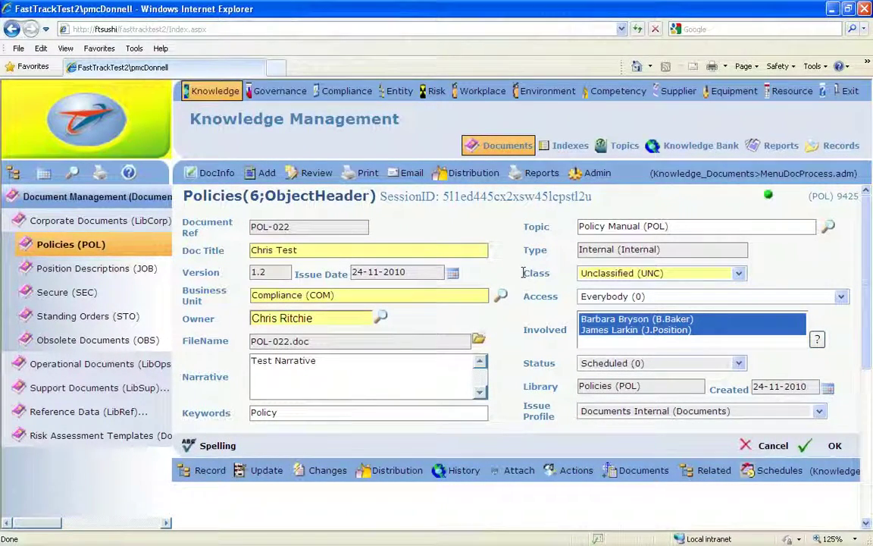
pyautogui.click(740, 277)
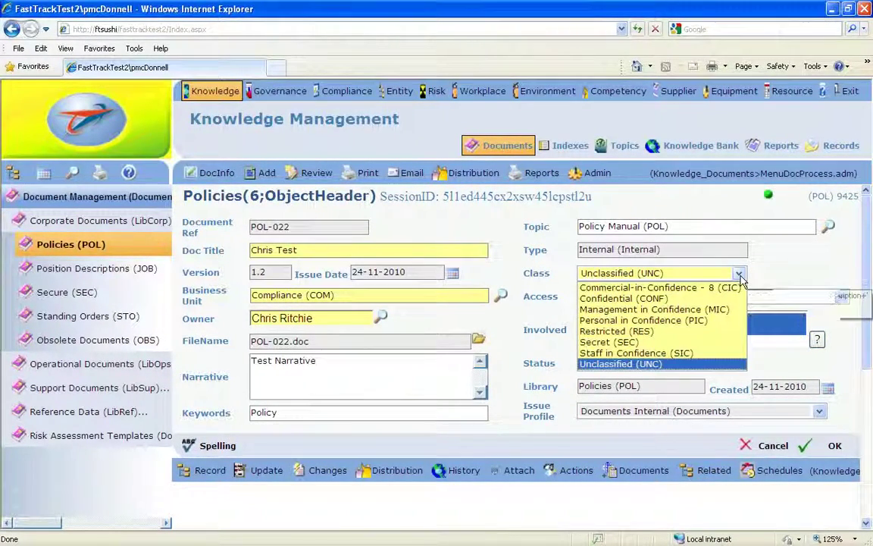
pyautogui.click(704, 288)
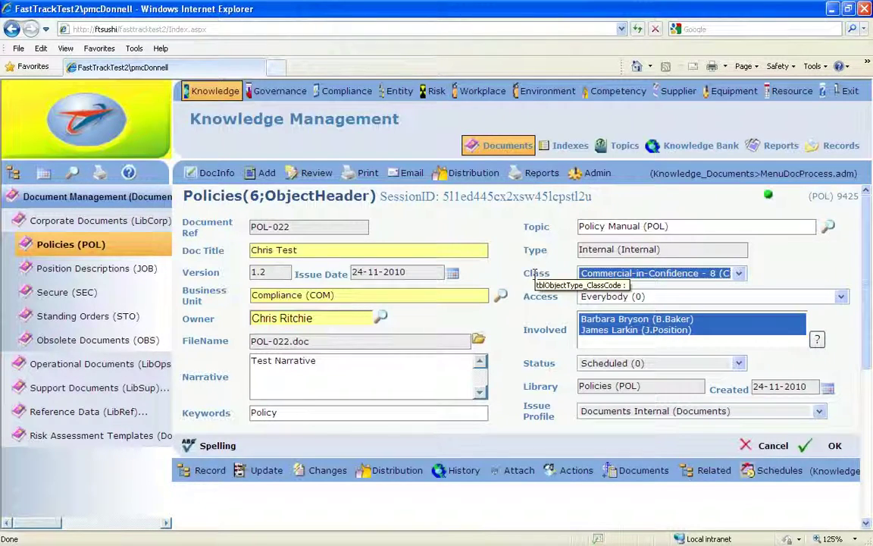
pyautogui.click(776, 446)
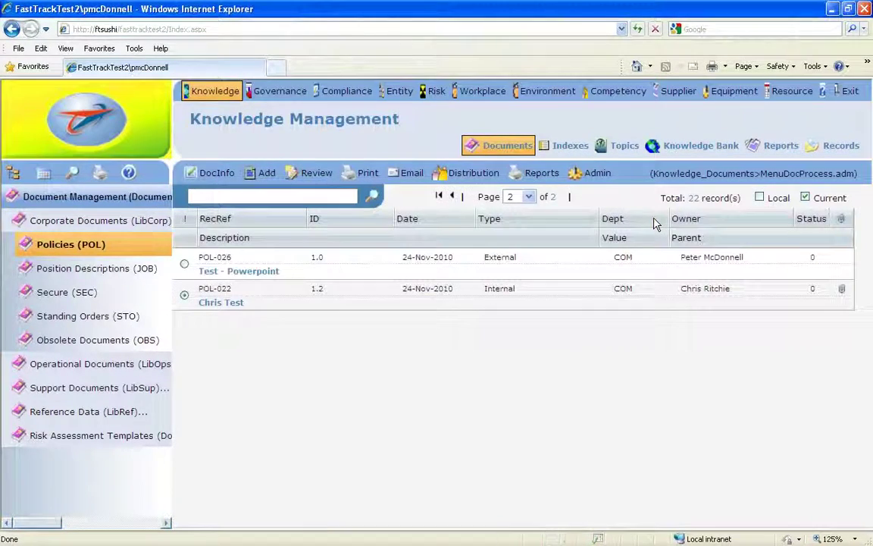
# Step: Switch to the administration functions, show the workflow status of POL-022, and start a Refer entry
pyautogui.click(595, 176)
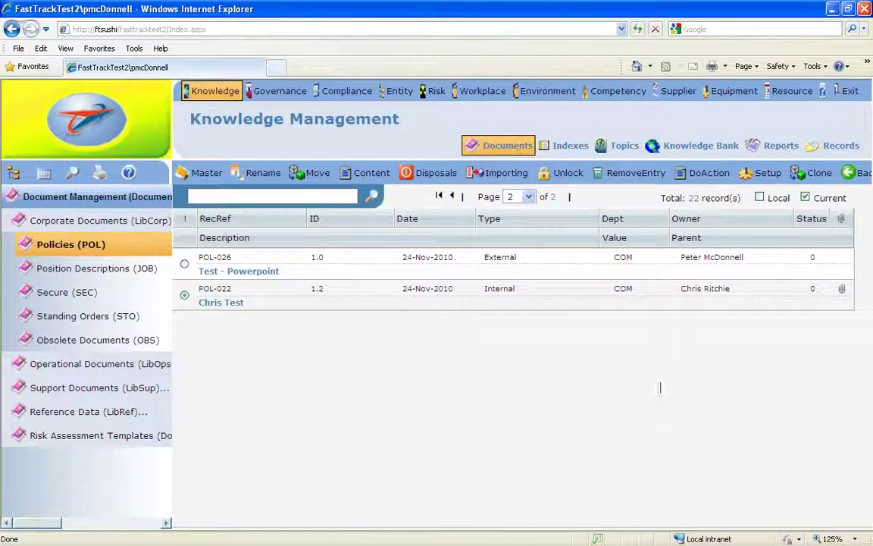
pyautogui.rightClick(221, 292)
pyautogui.click(277, 331)
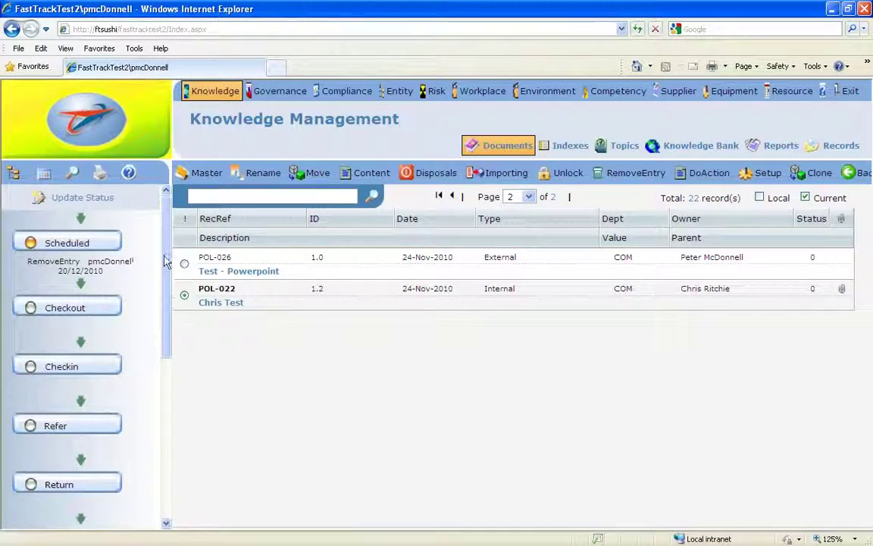
pyautogui.scroll(-1, 165, 274)
pyautogui.moveTo(166, 275); pyautogui.dragTo(166, 312)
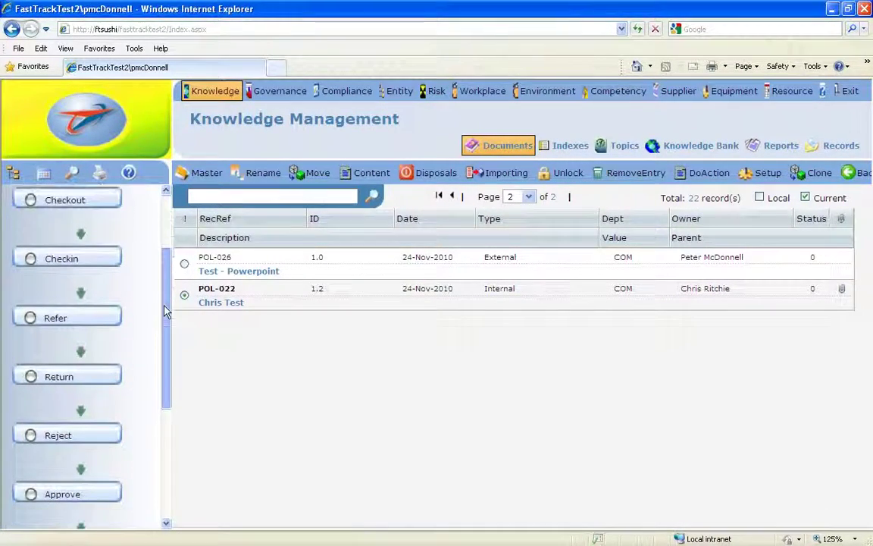
pyautogui.click(58, 320)
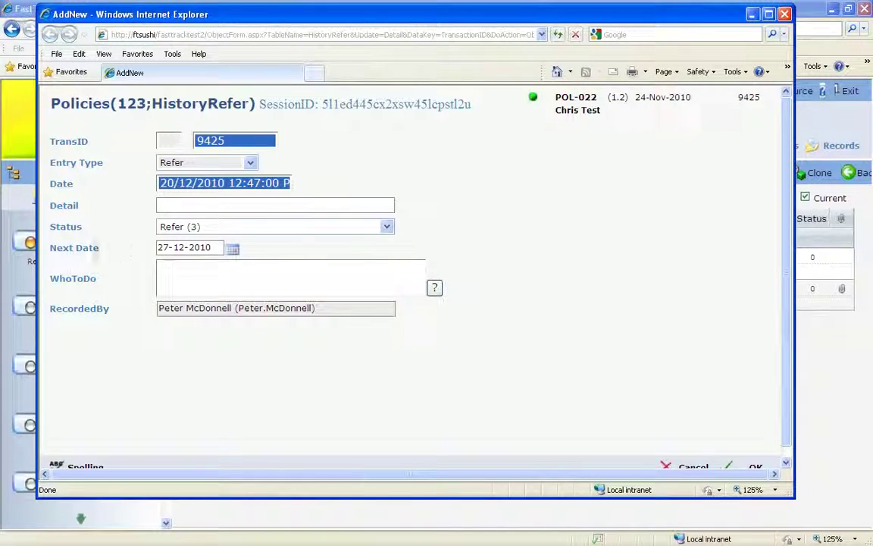
# Step: Set the Refer entry's next date to 31-12-2010 and save the entry
pyautogui.click(235, 252)
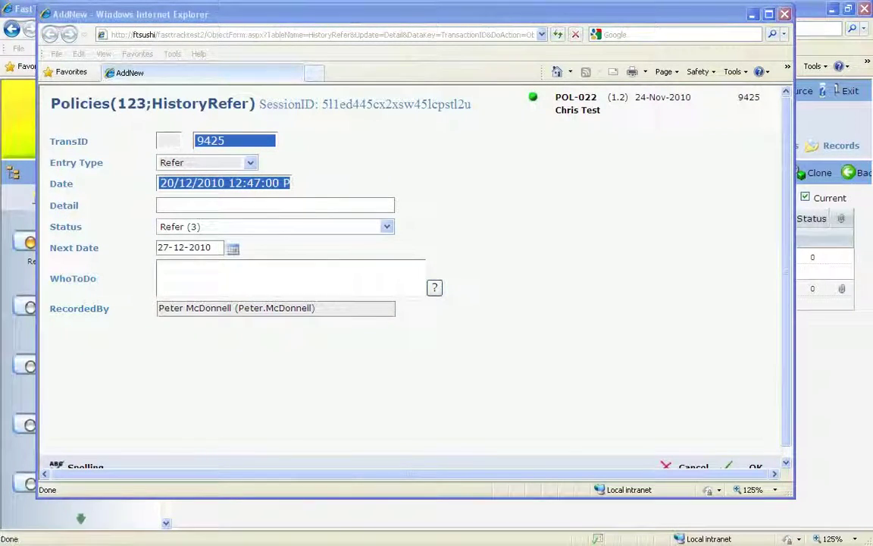
pyautogui.moveTo(614, 68); pyautogui.dragTo(594, 66)
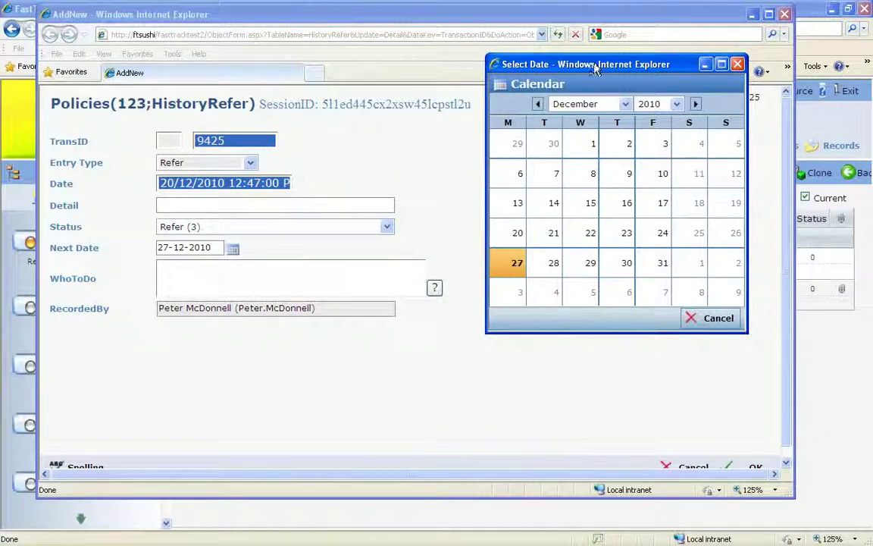
pyautogui.click(664, 263)
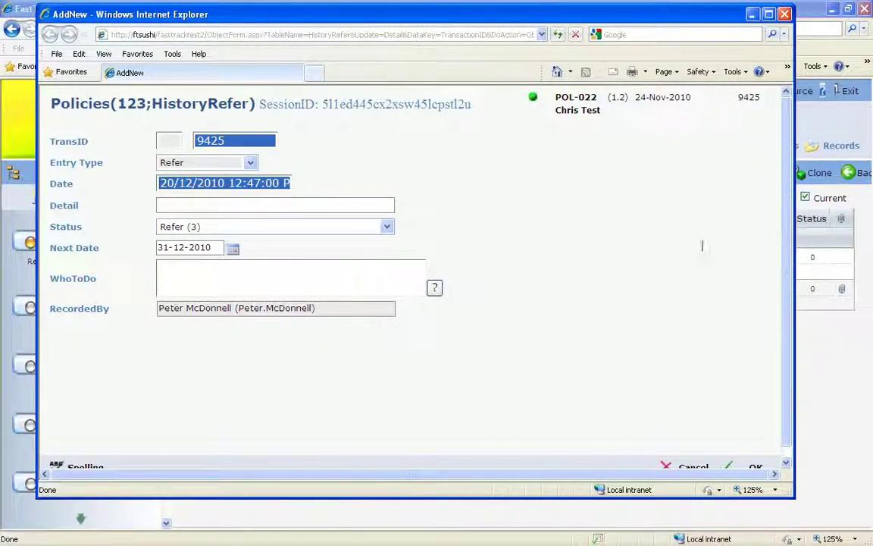
pyautogui.scroll(-1, 708, 201)
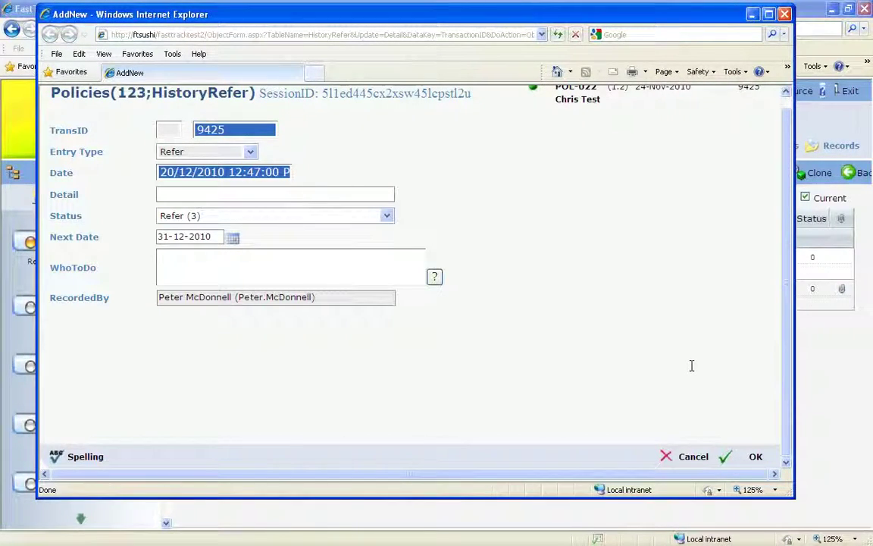
pyautogui.click(758, 458)
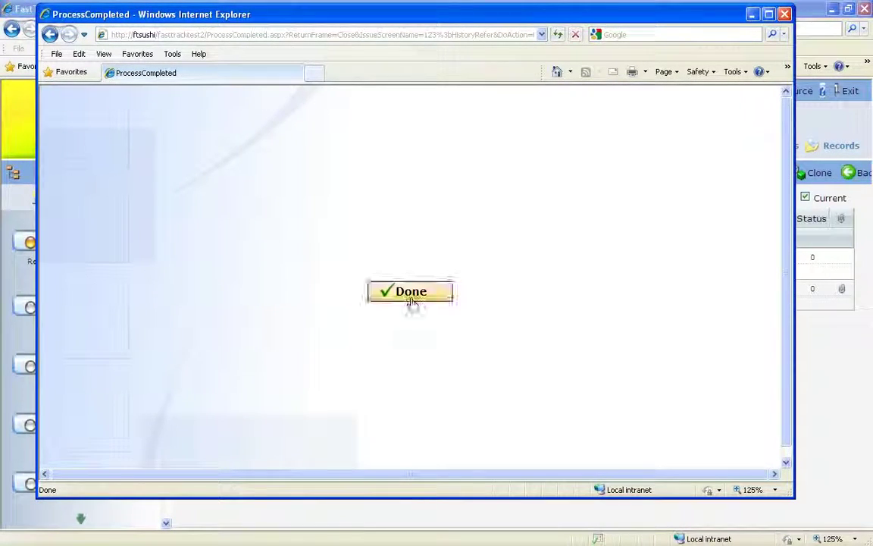
pyautogui.click(411, 298)
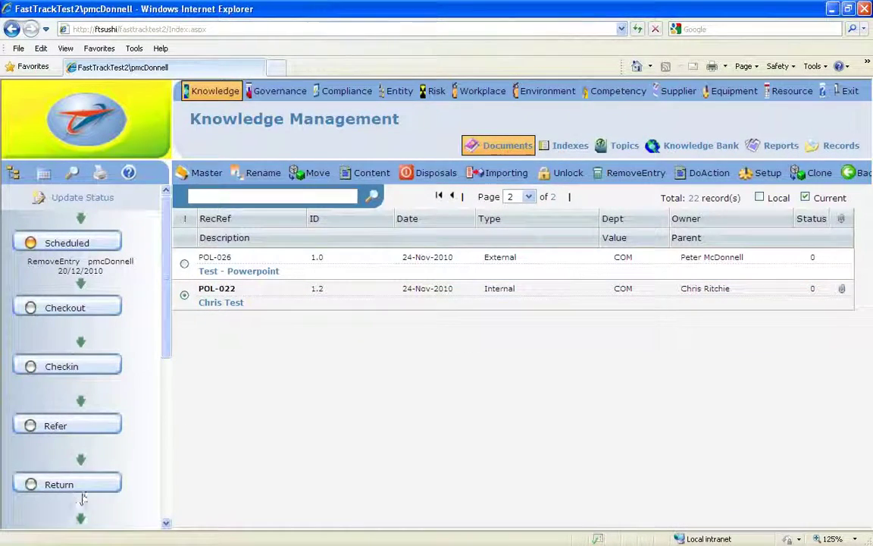
# Step: View a new Refer entry without saving, and examine the days and email settings of the Workflow & Status steps in the Policies setup
pyautogui.click(54, 427)
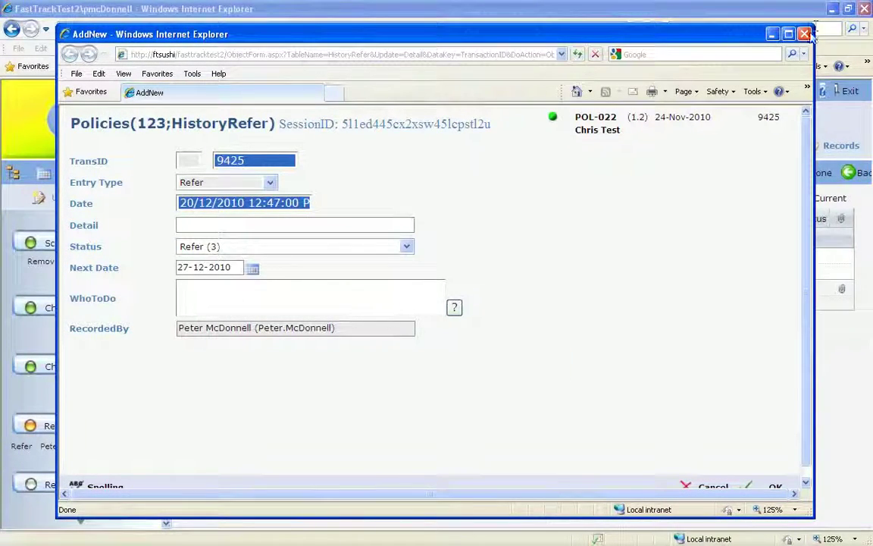
pyautogui.click(803, 34)
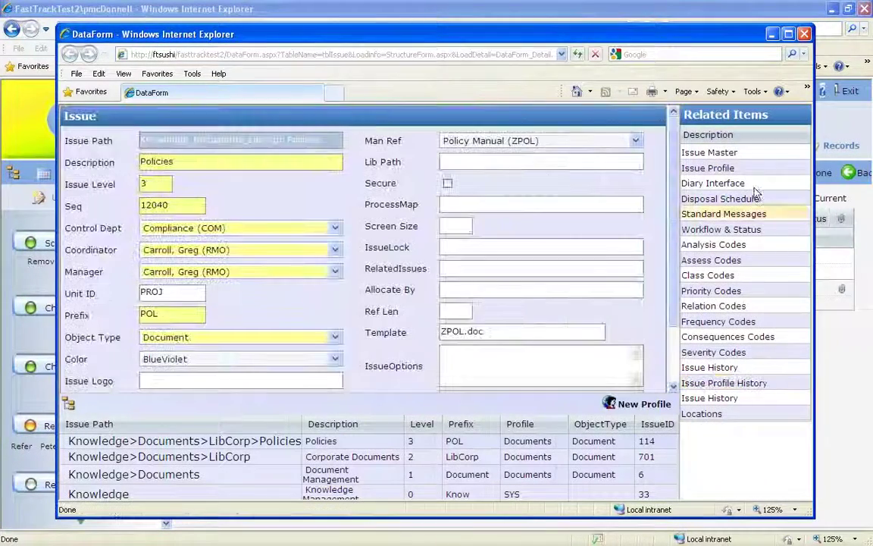
pyautogui.click(705, 230)
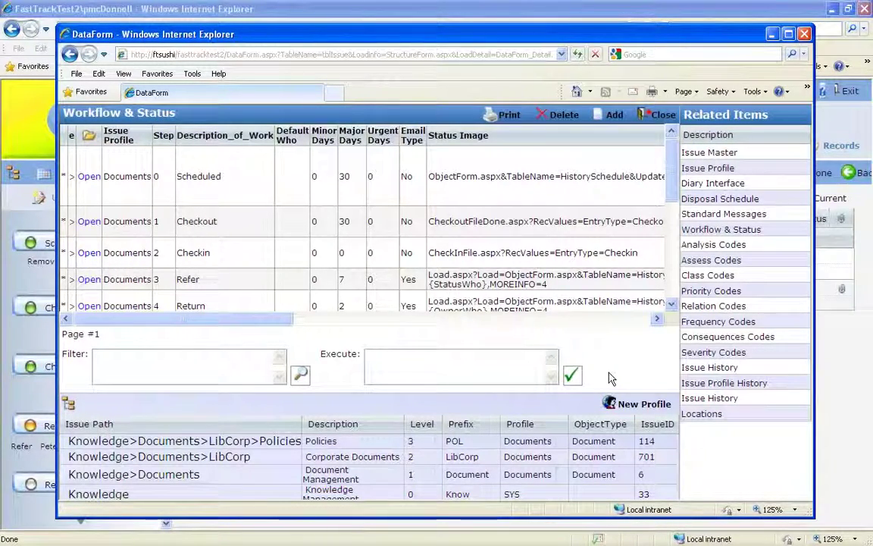
pyautogui.scroll(-3, 671, 305)
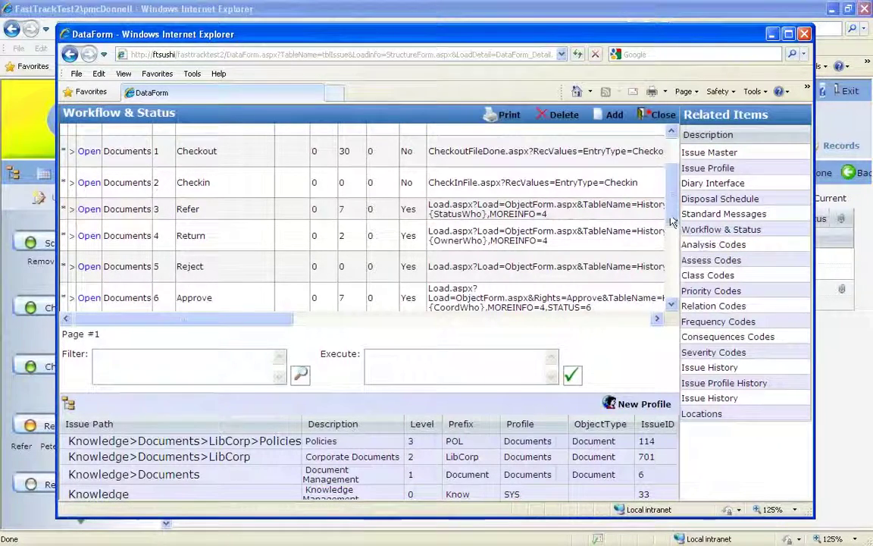
pyautogui.scroll(3, 610, 203)
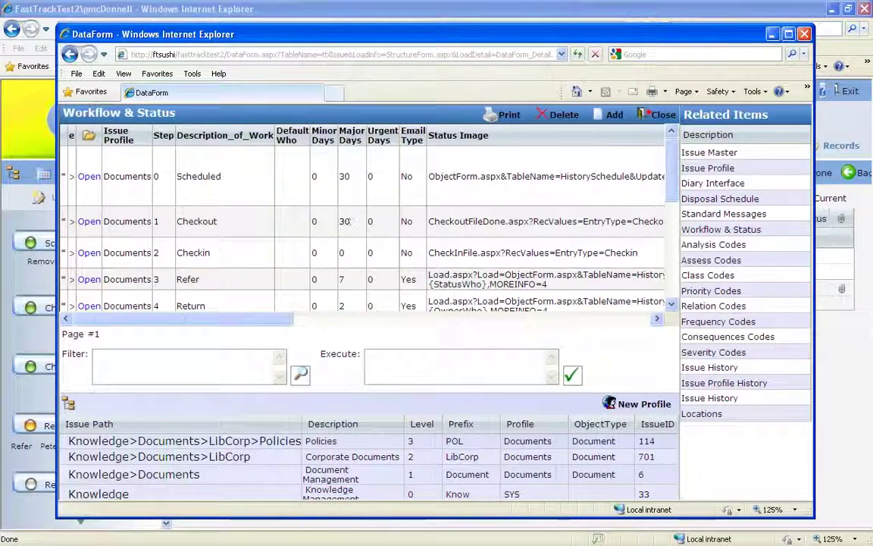
pyautogui.scroll(-3, 673, 205)
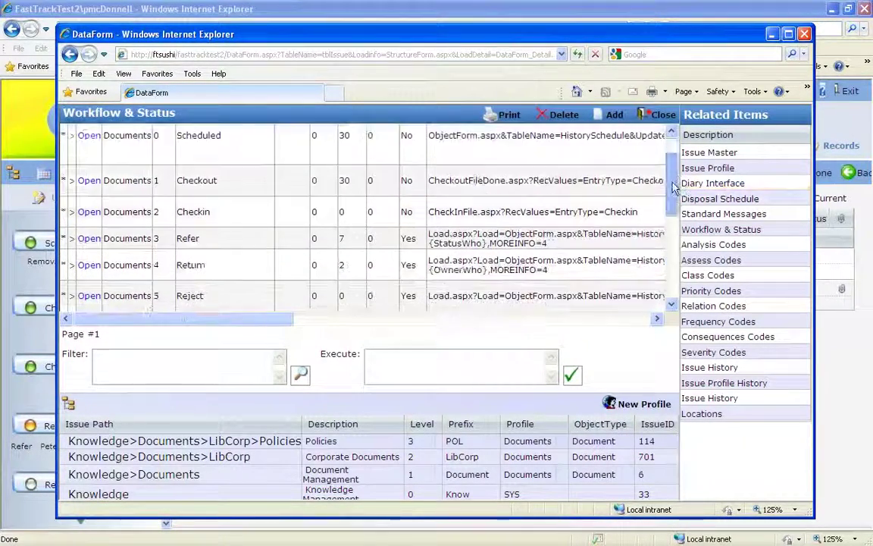
pyautogui.scroll(1, 673, 200)
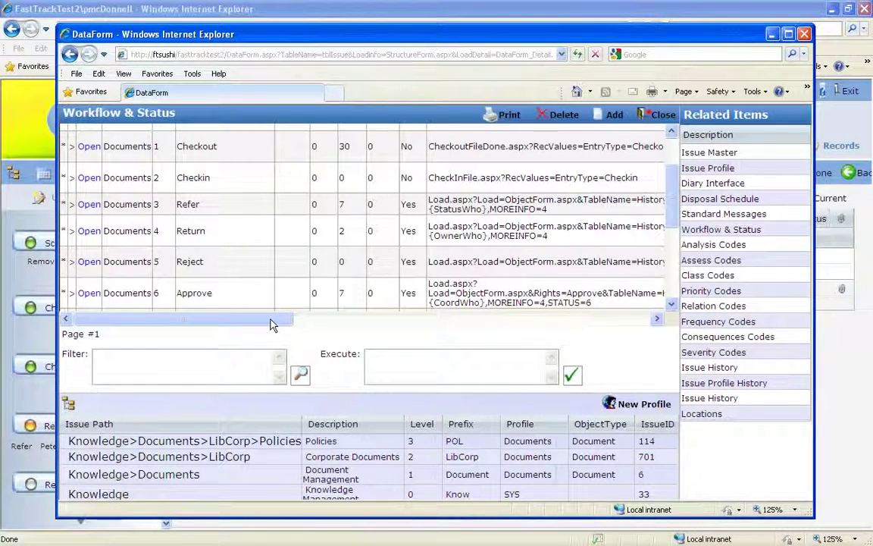
pyautogui.moveTo(272, 324)
pyautogui.mouseDown()
pyautogui.moveTo(641, 324)
pyautogui.moveTo(254, 324)
pyautogui.mouseUp()
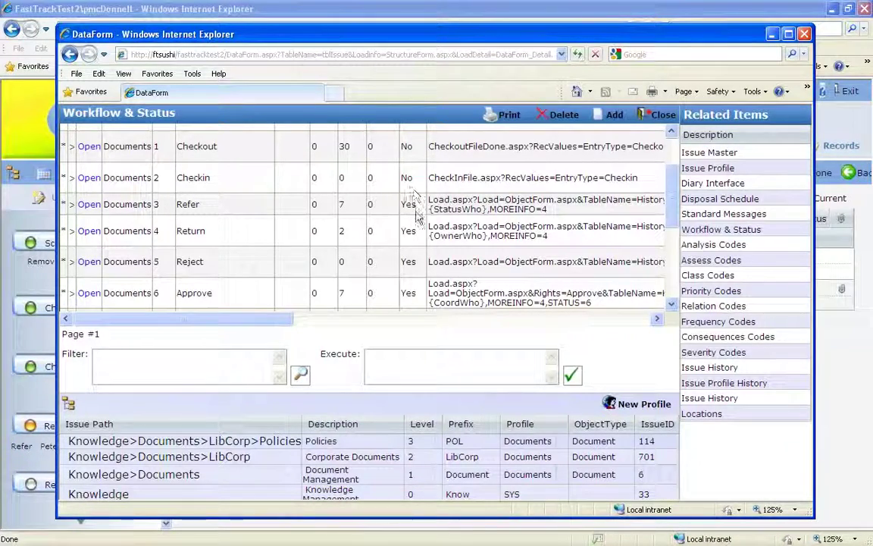
pyautogui.moveTo(674, 199)
pyautogui.mouseDown()
pyautogui.moveTo(674, 163)
pyautogui.moveTo(673, 213)
pyautogui.mouseUp()
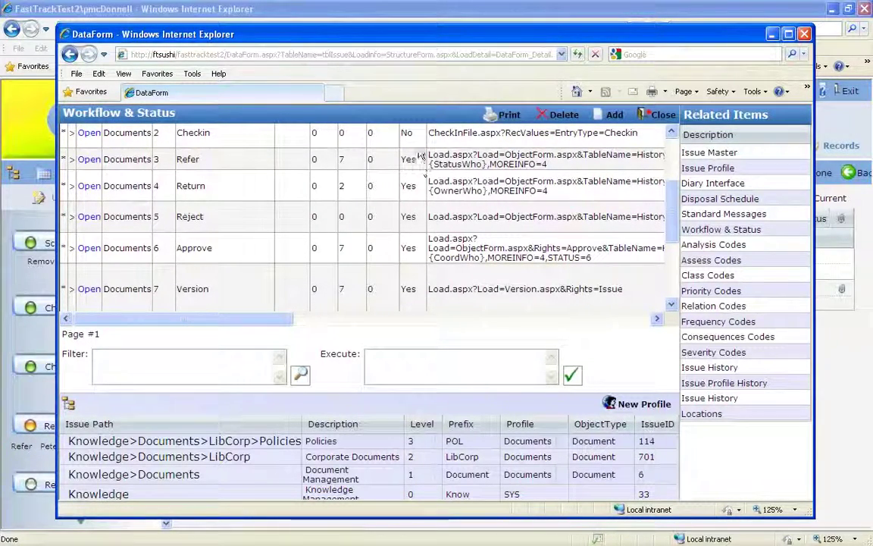
pyautogui.moveTo(674, 209); pyautogui.dragTo(672, 163)
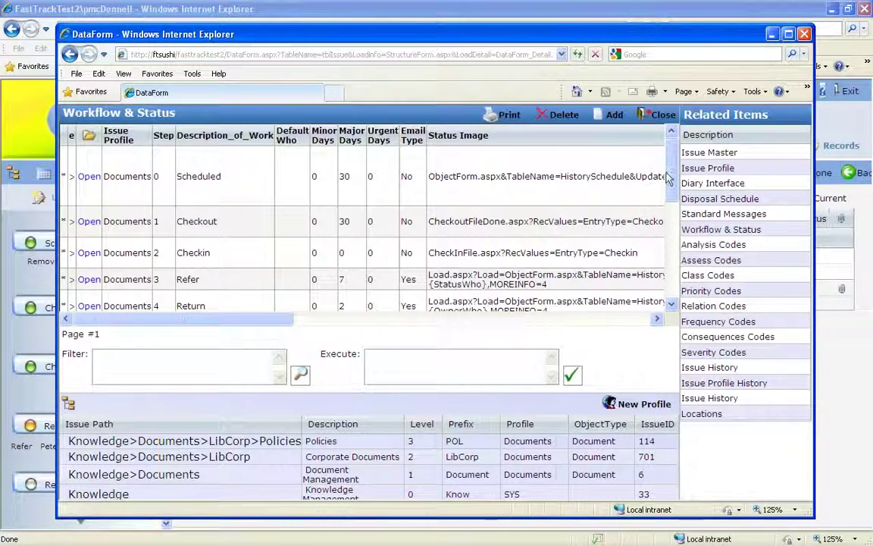
pyautogui.scroll(-3, 606, 167)
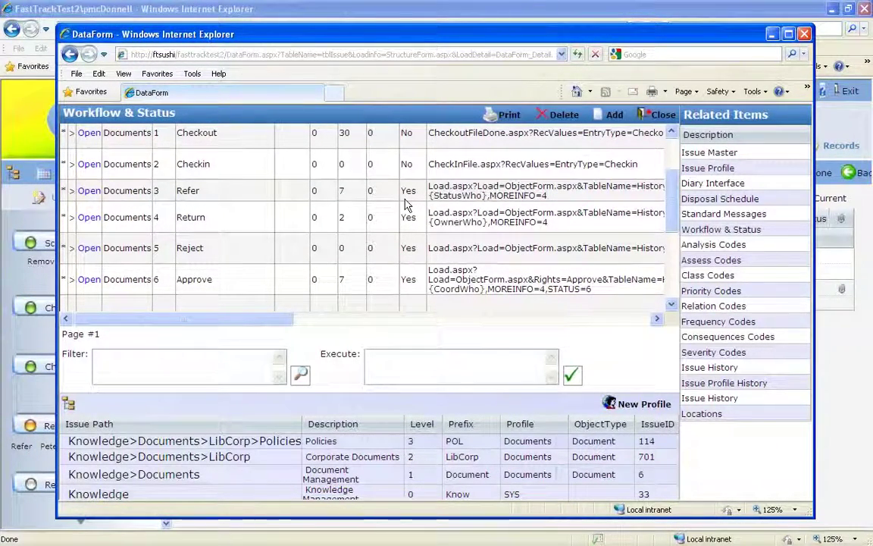
# Step: Examine the notify, remind and overdue days and the messages in the Diary Interface of the Documents profile, and close the setup
pyautogui.click(713, 185)
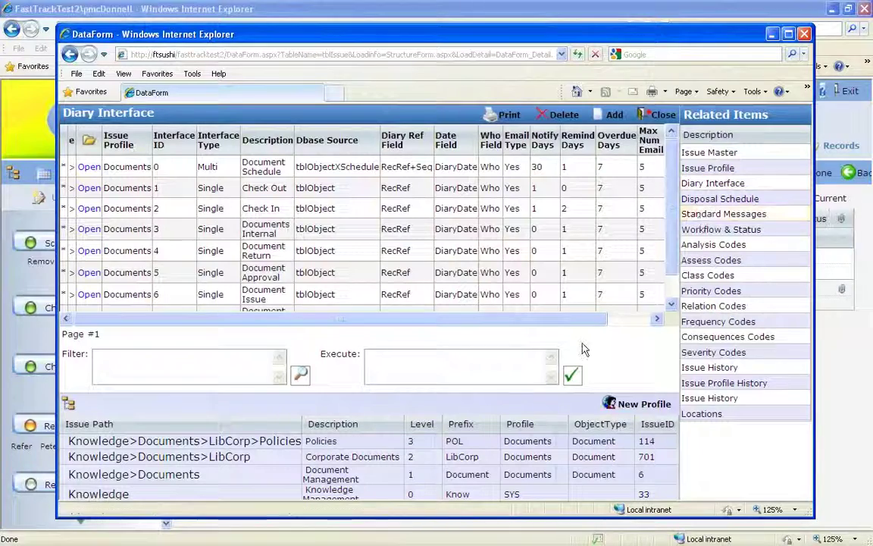
pyautogui.moveTo(490, 324); pyautogui.dragTo(563, 328)
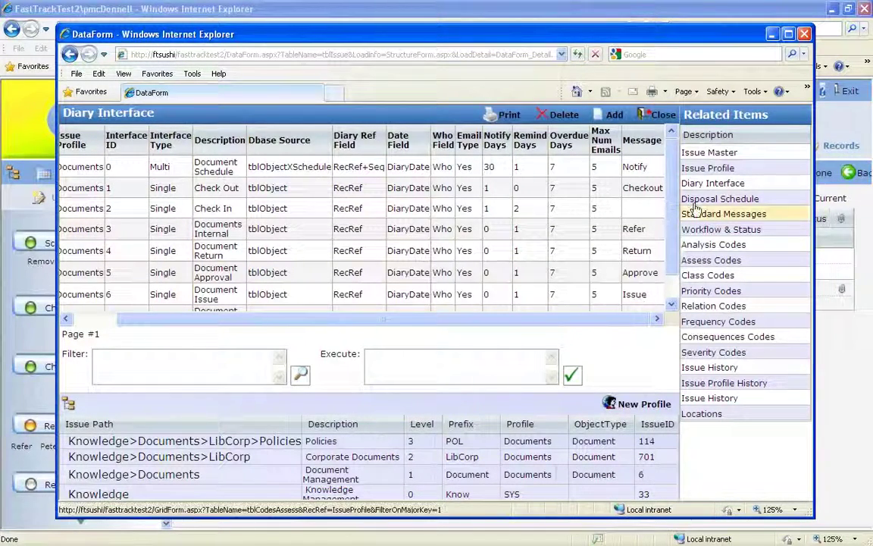
pyautogui.moveTo(674, 165); pyautogui.dragTo(674, 175)
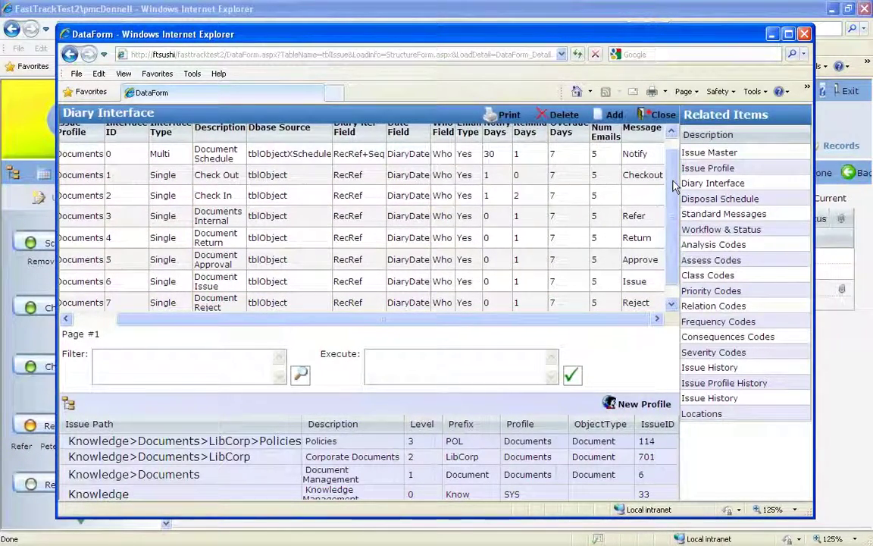
pyautogui.moveTo(674, 174); pyautogui.dragTo(674, 165)
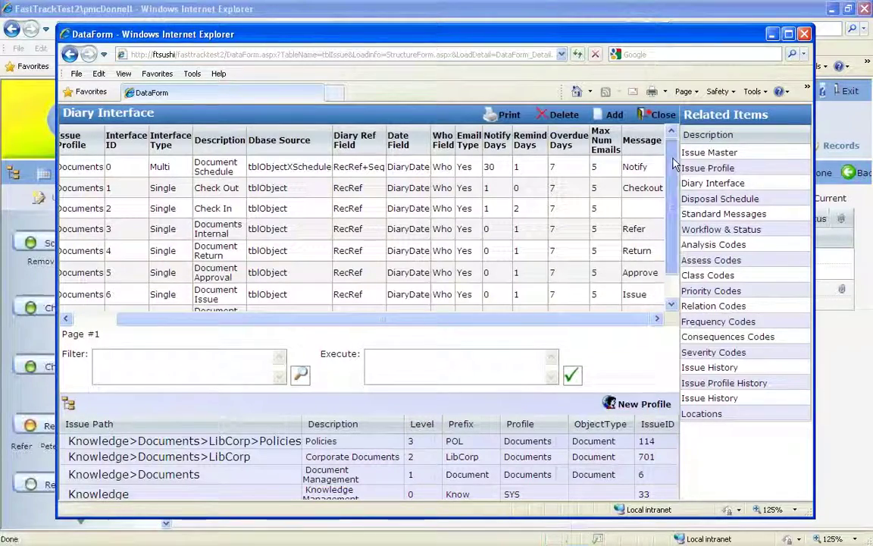
pyautogui.moveTo(675, 164); pyautogui.dragTo(673, 218)
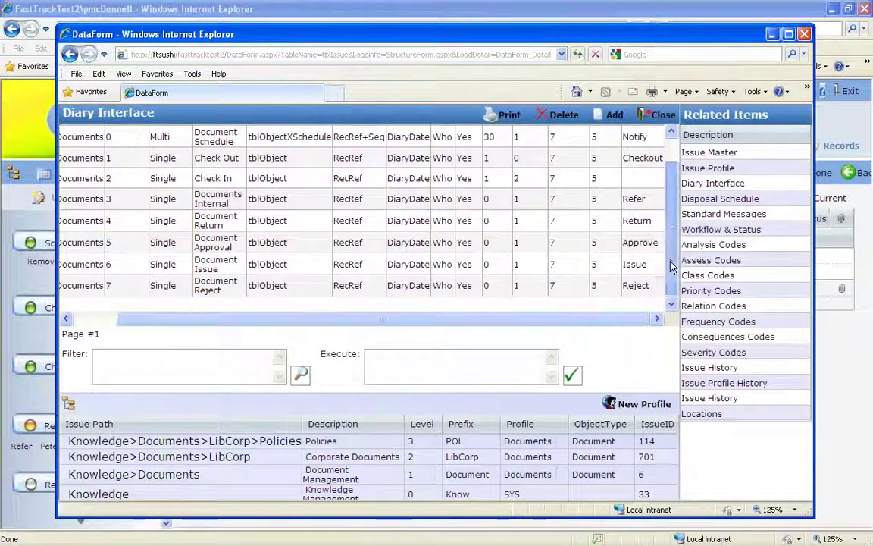
pyautogui.scroll(1, 673, 253)
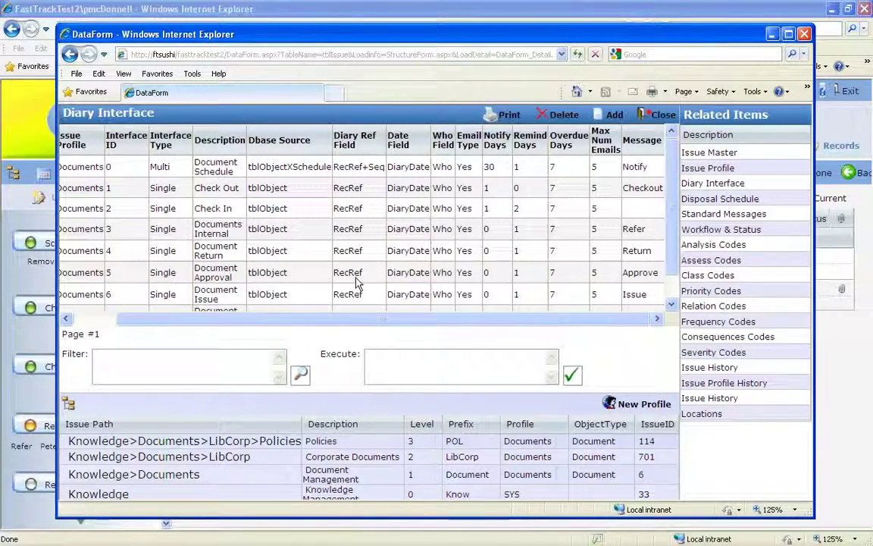
pyautogui.moveTo(657, 38); pyautogui.dragTo(662, 17)
pyautogui.click(730, 3)
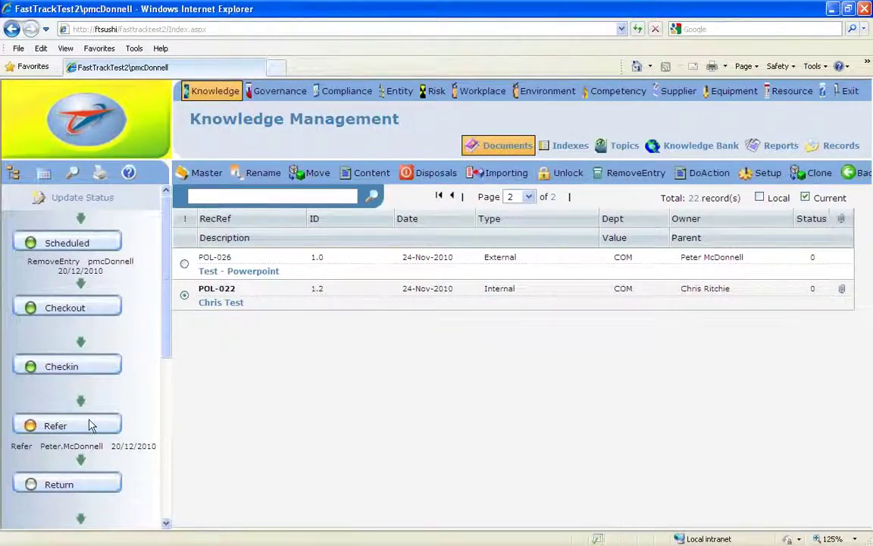
# Step: View another new Refer entry for POL-022, close it without saving, and open the calendar
pyautogui.click(52, 427)
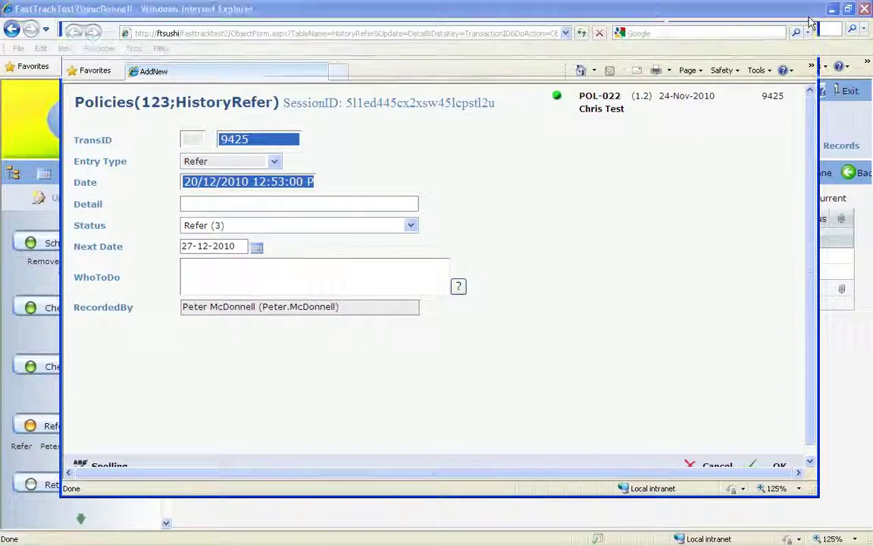
pyautogui.click(807, 12)
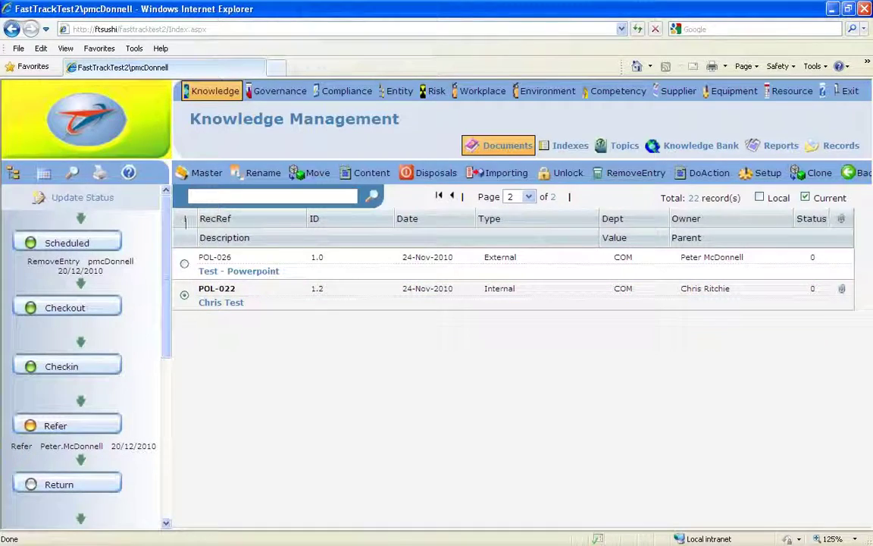
pyautogui.click(43, 173)
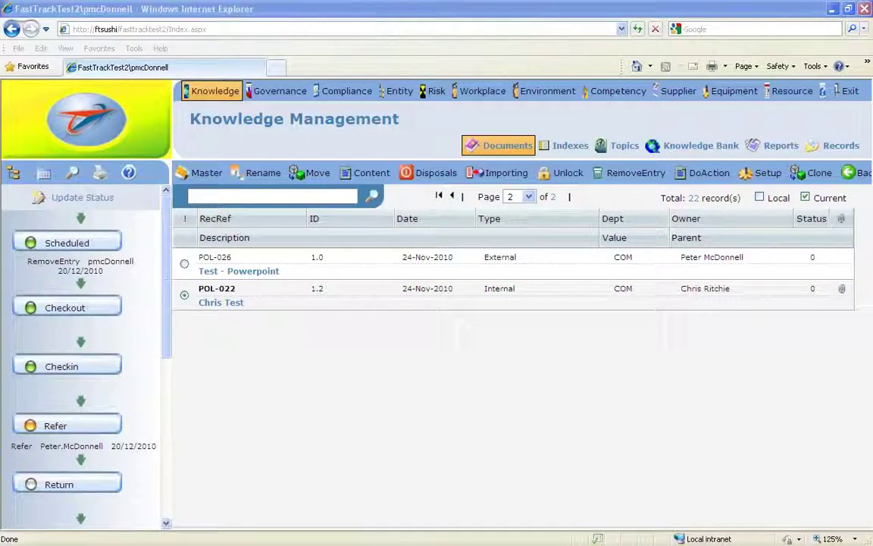